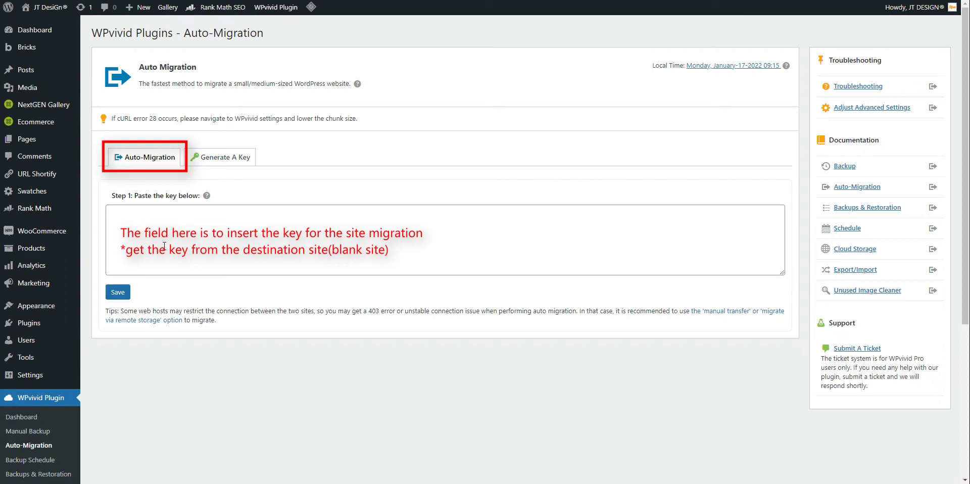
- Install the plugin from the uploaded WPvivid installer zip (wpvivid-installer.zip) on the blank destination site and activate it
{"action": "mouse_move", "coordinate": [206, 197]}
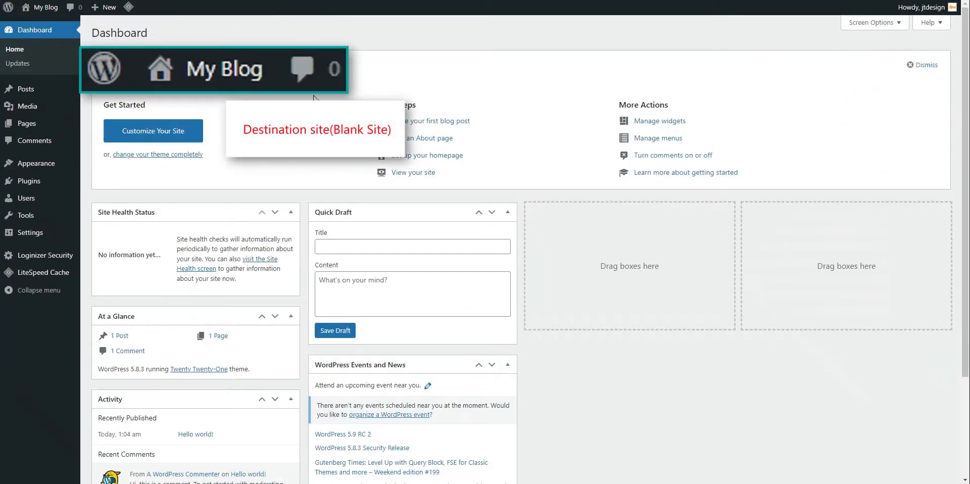
{"action": "left_click", "coordinate": [40, 188]}
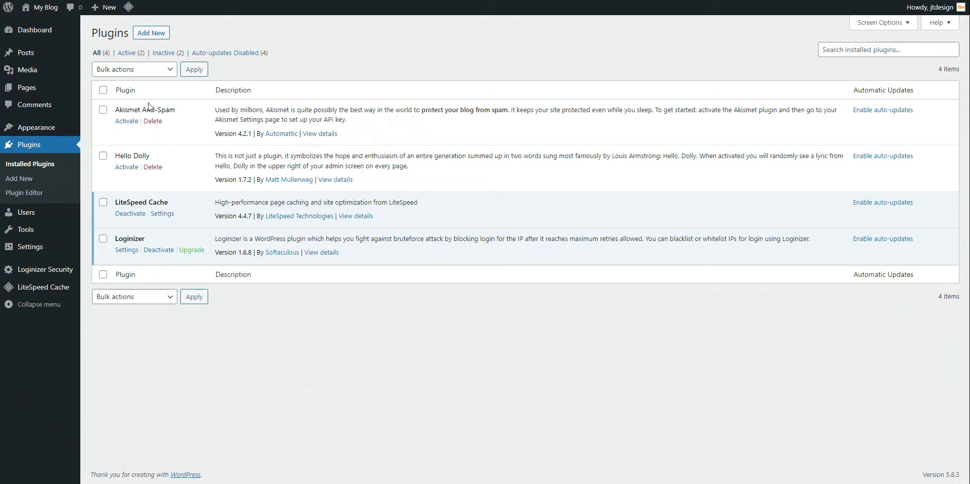
{"action": "left_click", "coordinate": [154, 30]}
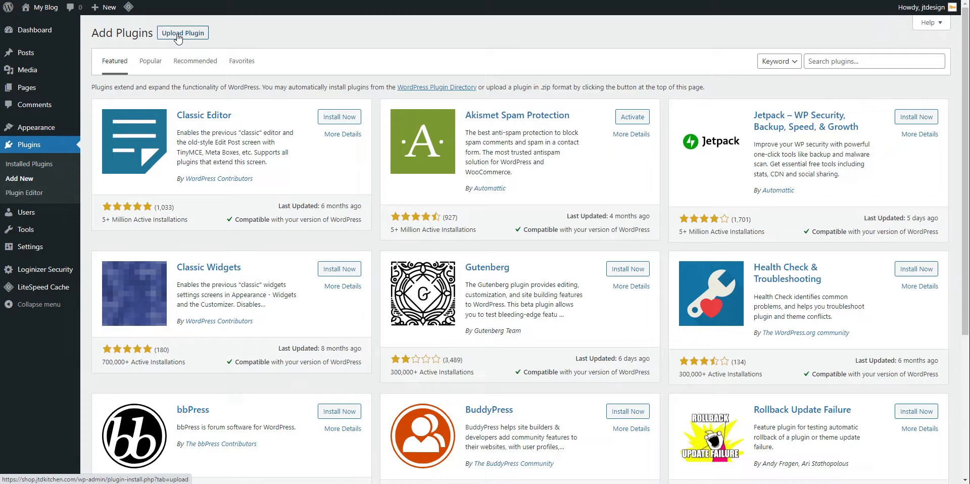
{"action": "left_click", "coordinate": [174, 34]}
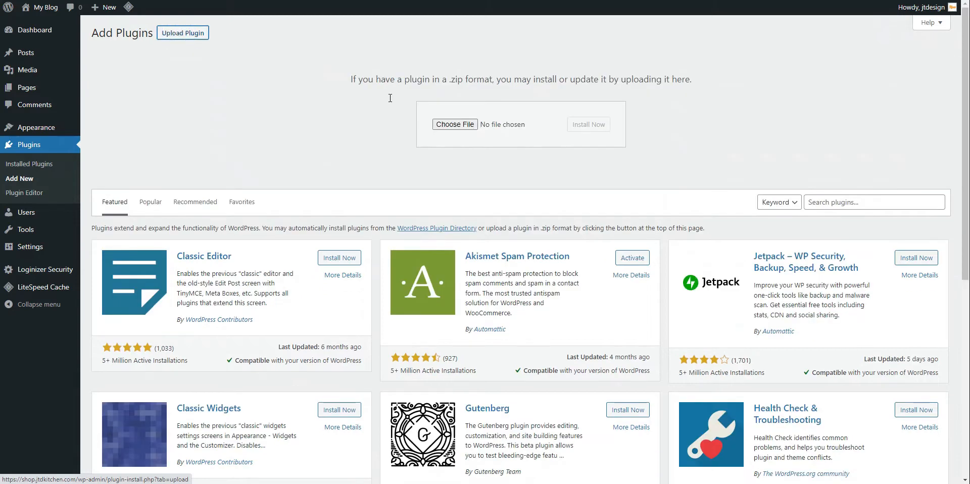
{"action": "left_click", "coordinate": [465, 124]}
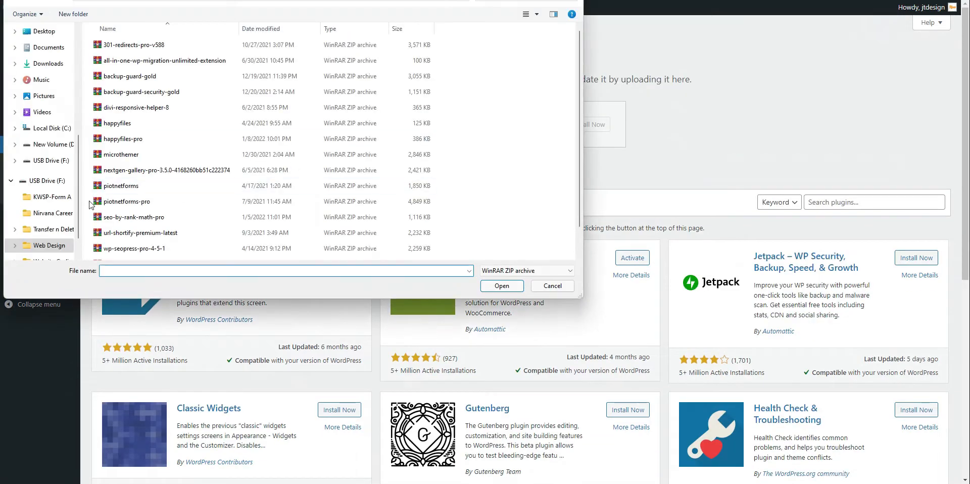
{"action": "scroll", "coordinate": [90, 204], "scroll_direction": "down", "scroll_amount": 5}
{"action": "double_click", "coordinate": [129, 252]}
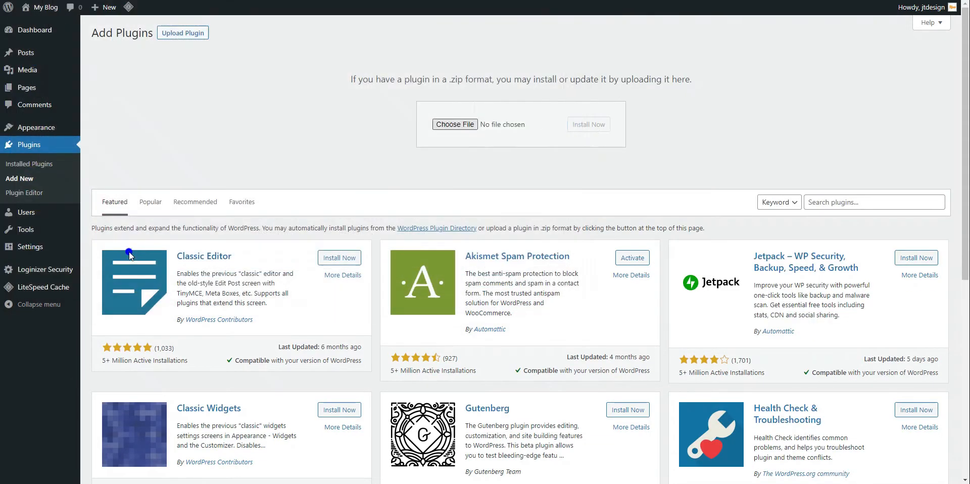
{"action": "left_click", "coordinate": [606, 123]}
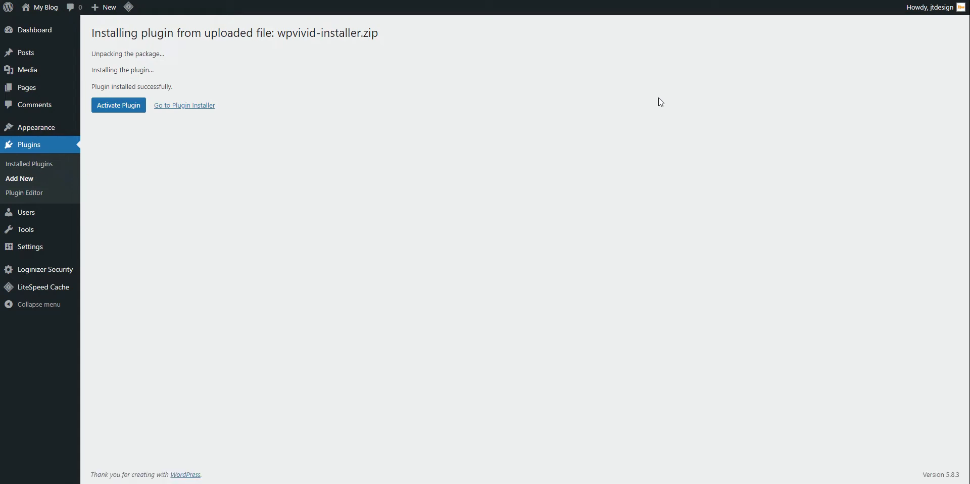
{"action": "left_click", "coordinate": [117, 105]}
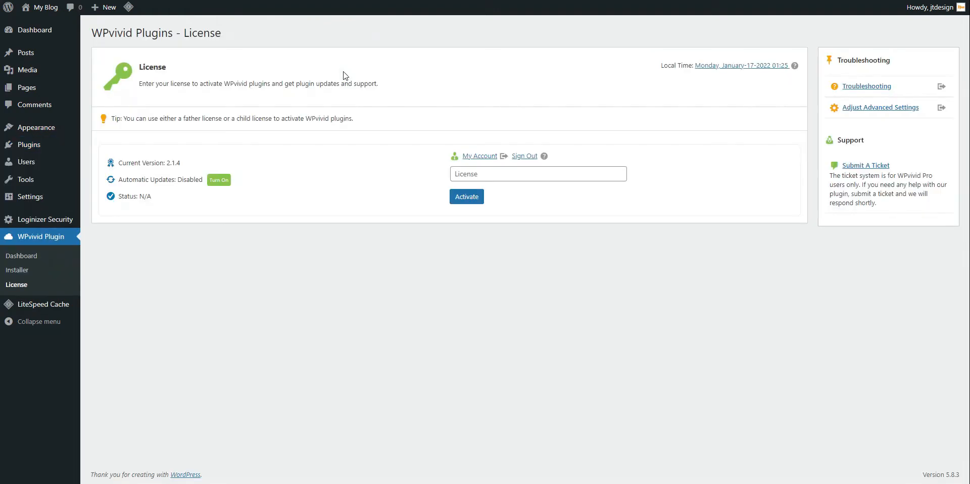
- Copy the first license key listed on the Licenses page of the WPvivid account
{"action": "left_click", "coordinate": [511, 175]}
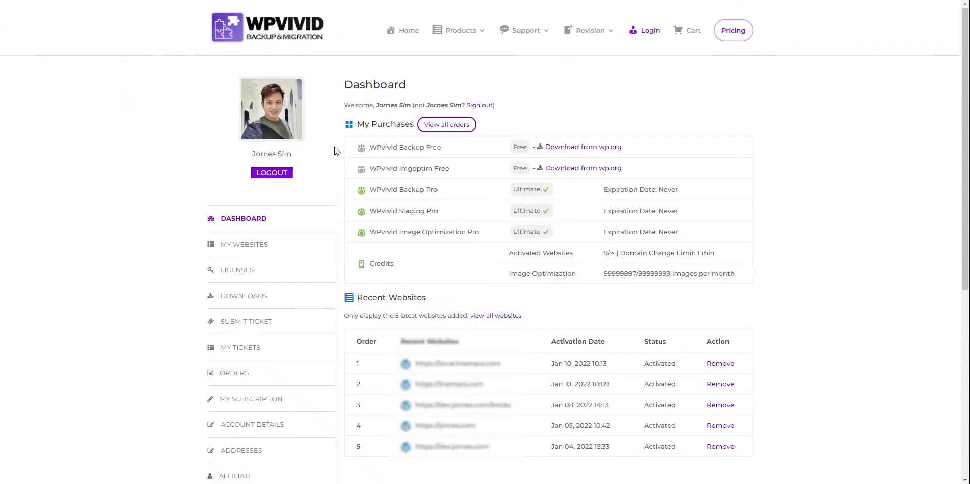
{"action": "left_click", "coordinate": [257, 275]}
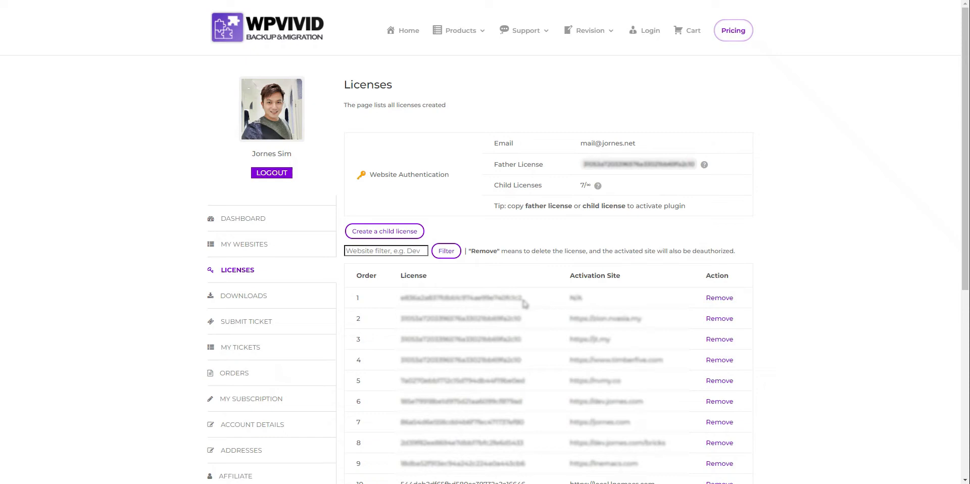
{"action": "left_click_drag", "start_coordinate": [523, 303], "coordinate": [398, 300]}
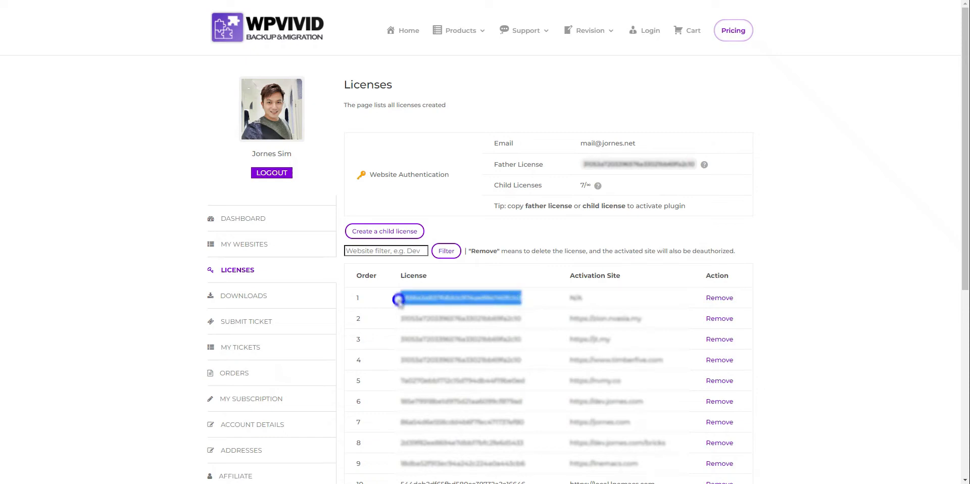
{"action": "right_click", "coordinate": [407, 299]}
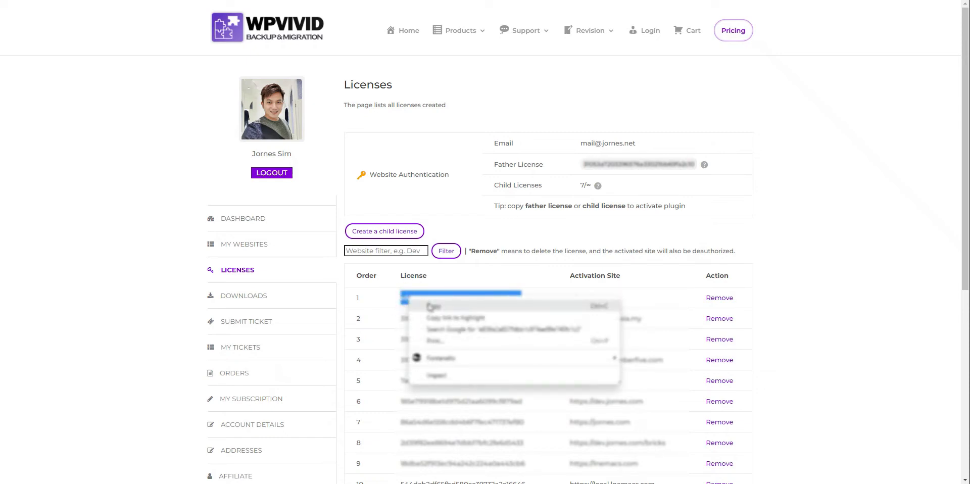
{"action": "left_click", "coordinate": [429, 306]}
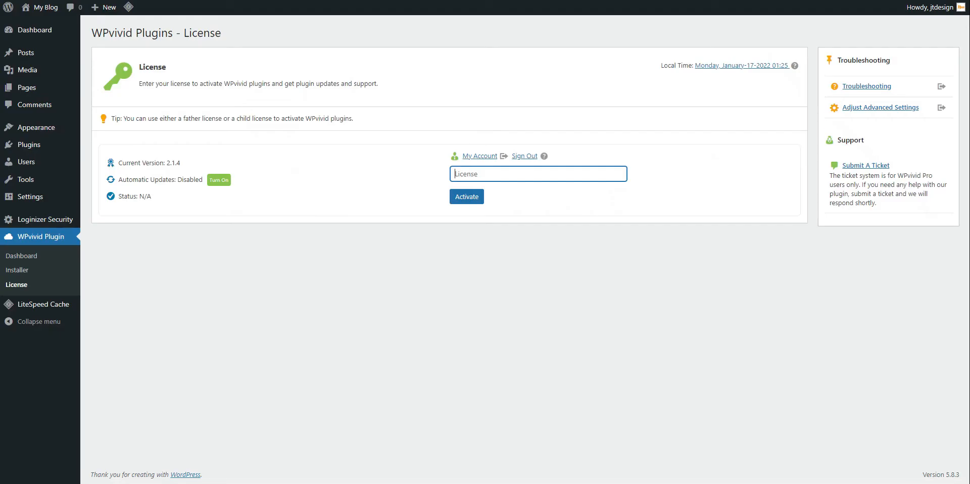
- Paste the license key into the destination site's WPvivid license field and activate it
{"action": "right_click", "coordinate": [535, 171]}
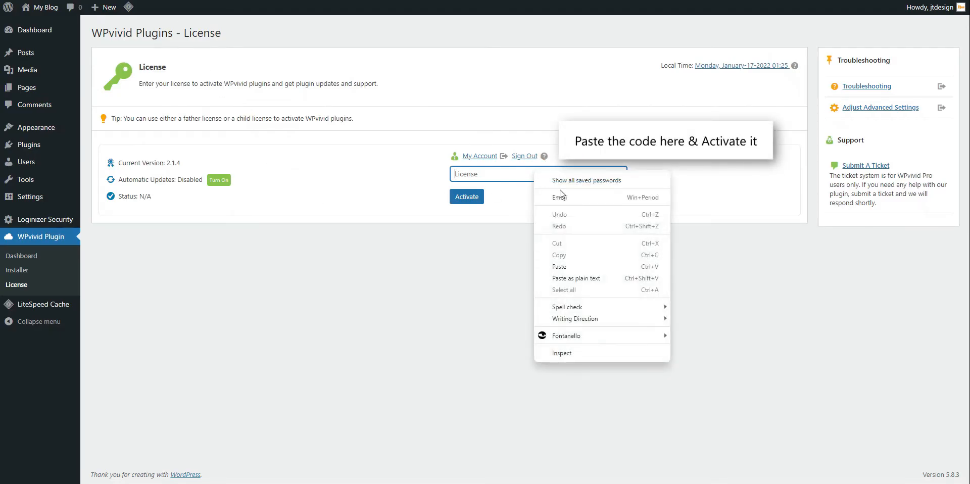
{"action": "left_click", "coordinate": [561, 258]}
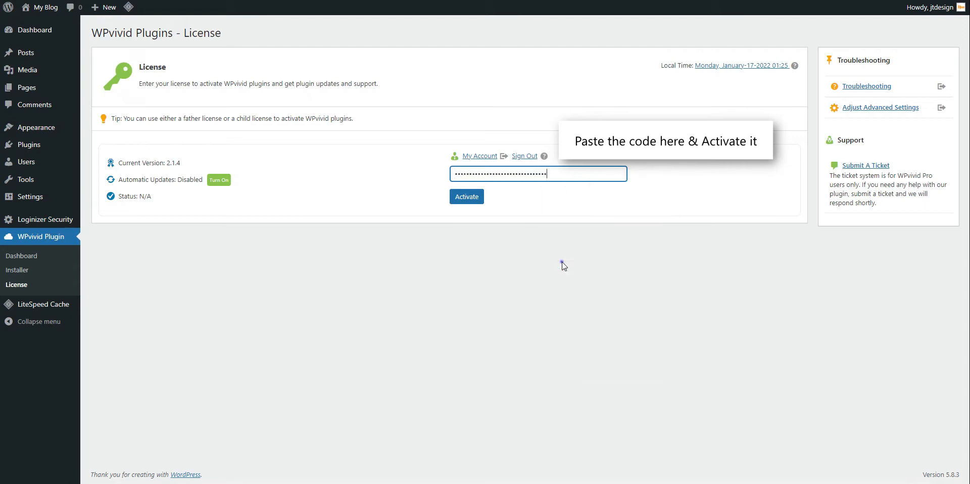
{"action": "left_click", "coordinate": [464, 200]}
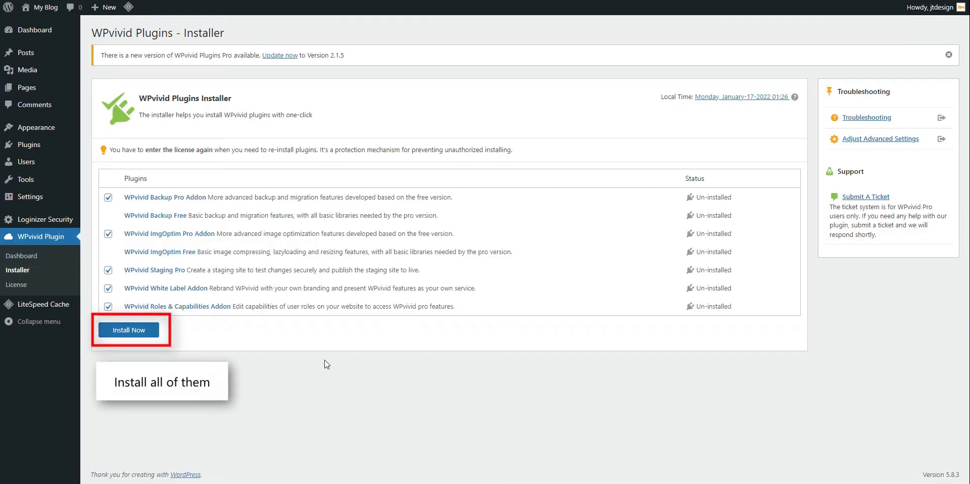
- Install all the selected WPvivid plugins and addons, and update WPvivid Plugins Pro to version 2.1.5
{"action": "left_click", "coordinate": [127, 331]}
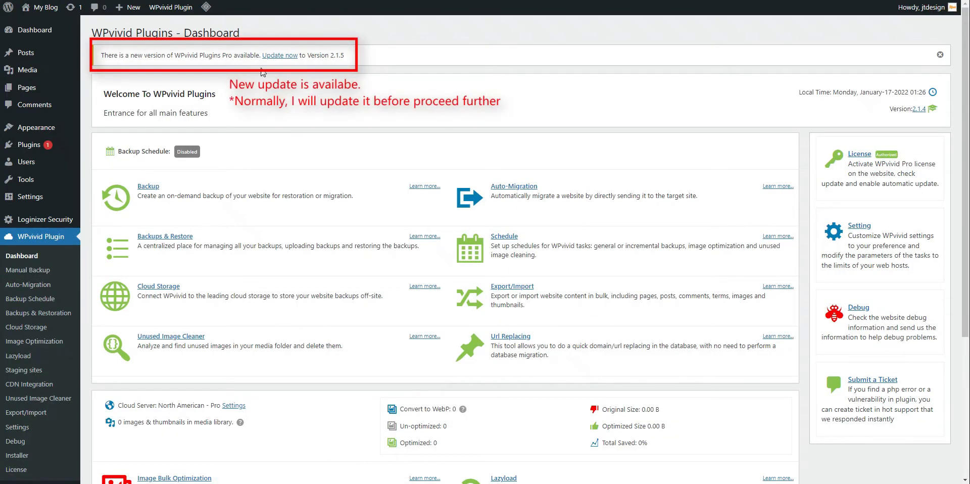
{"action": "left_click", "coordinate": [267, 56]}
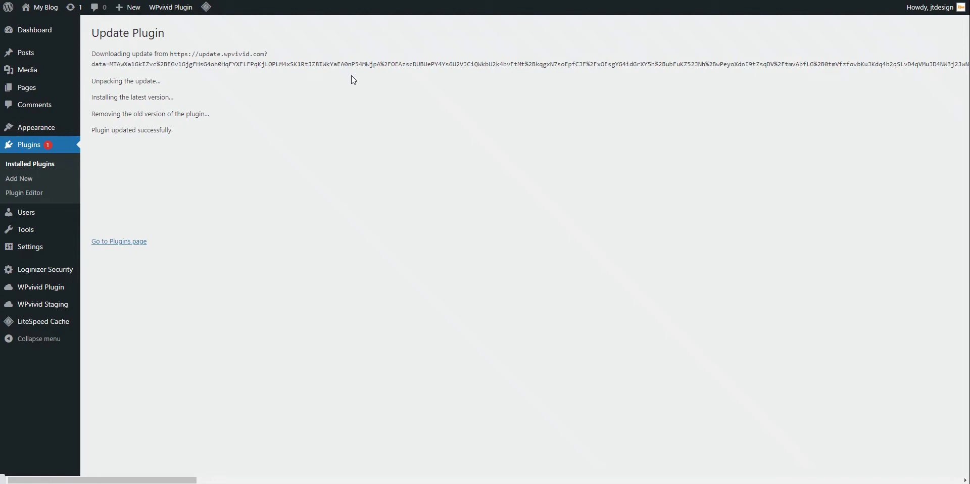
{"action": "left_click", "coordinate": [106, 242]}
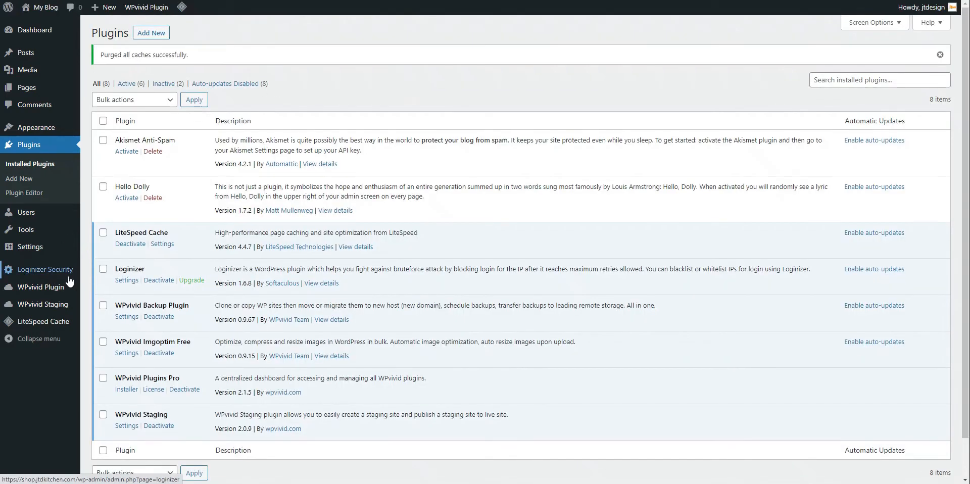
- Generate a WPvivid auto-migration key on the destination site and copy the whole key
{"action": "mouse_move", "coordinate": [54, 288]}
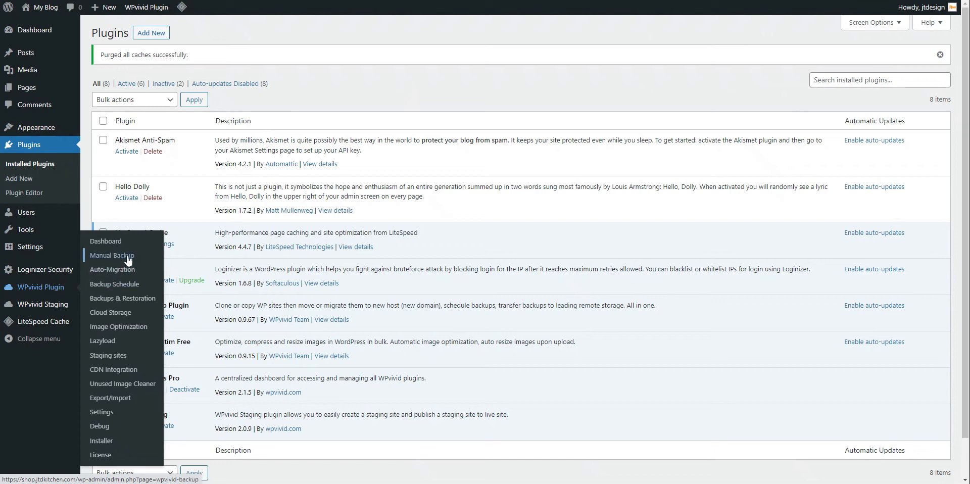
{"action": "left_click", "coordinate": [134, 272]}
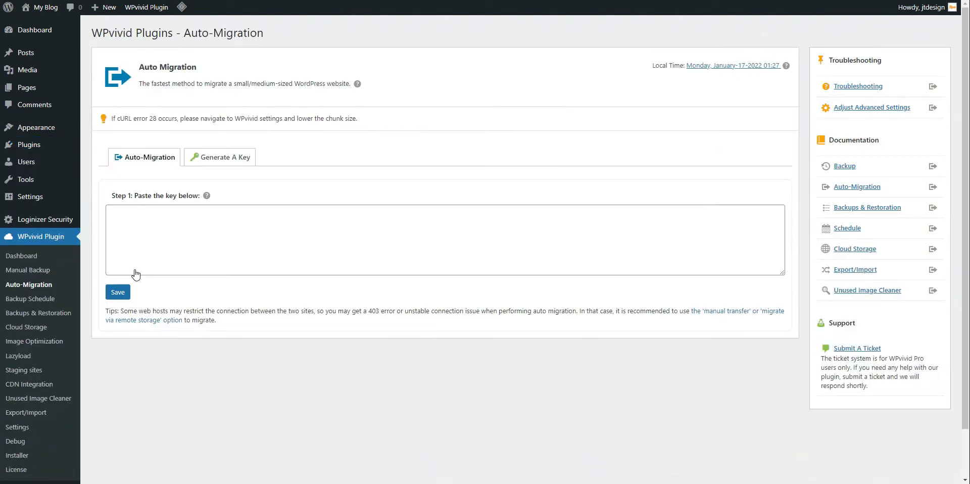
{"action": "left_click", "coordinate": [235, 158]}
{"action": "scroll", "coordinate": [233, 174], "scroll_direction": "down", "scroll_amount": 1}
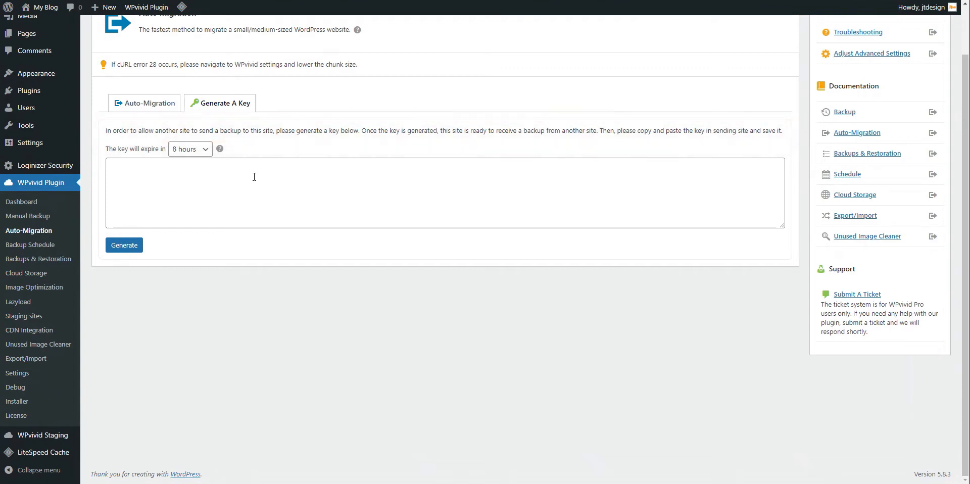
{"action": "left_click", "coordinate": [123, 248]}
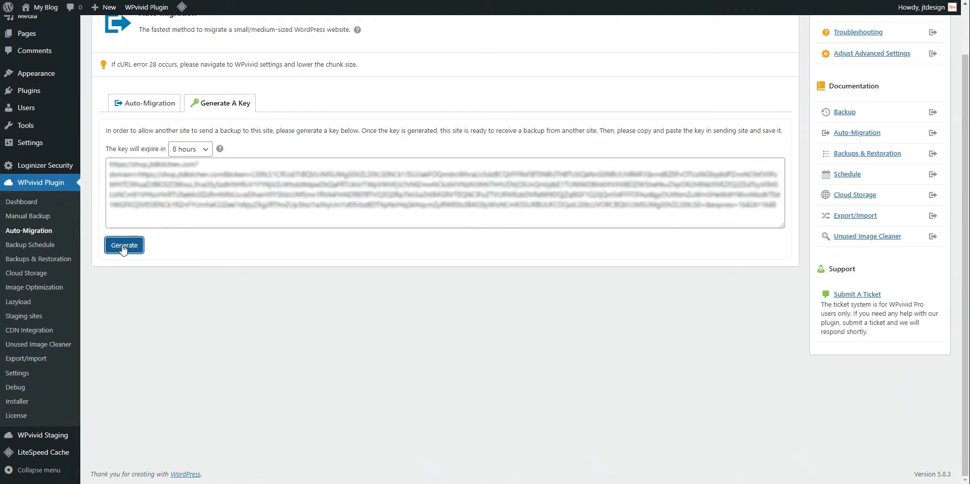
{"action": "left_click", "coordinate": [233, 197]}
{"action": "right_click", "coordinate": [246, 200]}
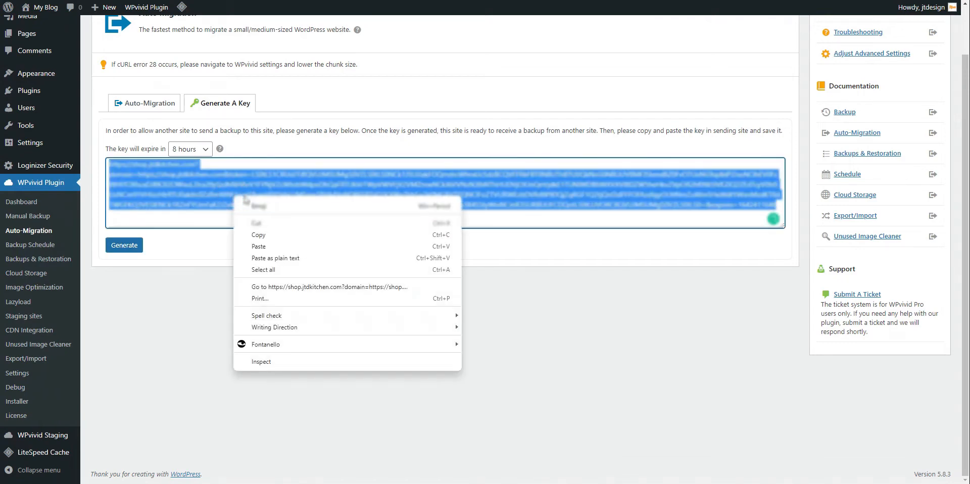
{"action": "left_click", "coordinate": [259, 235]}
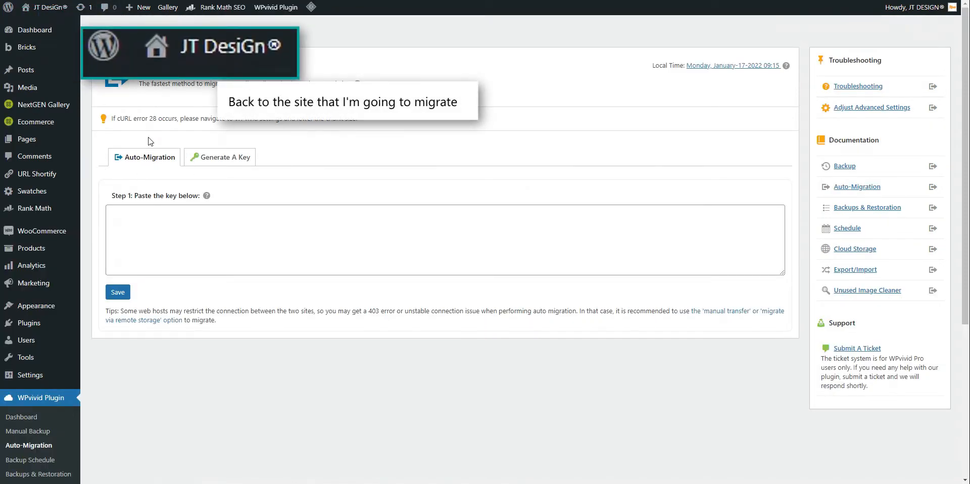
- Switch to the source site's WPvivid Auto-Migration page, paste the destination site's migration key and save it
{"action": "left_click", "coordinate": [168, 220]}
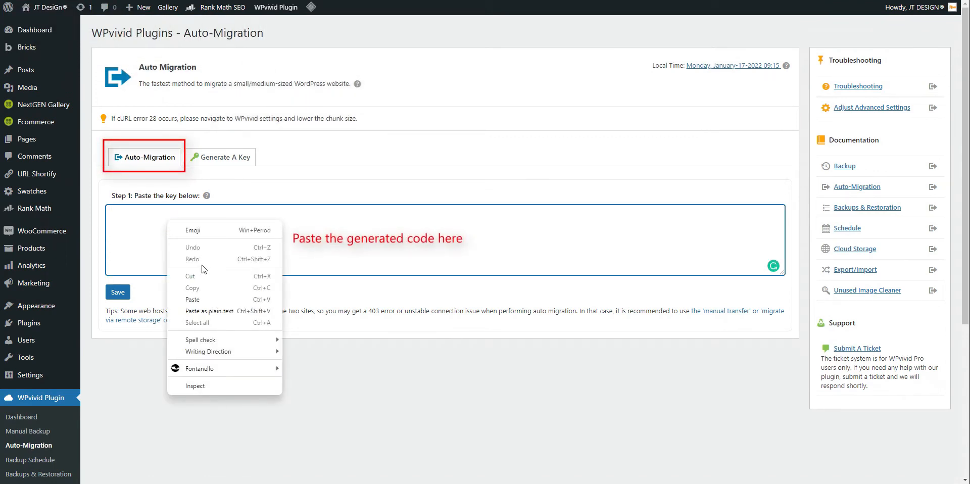
{"action": "left_click", "coordinate": [193, 300]}
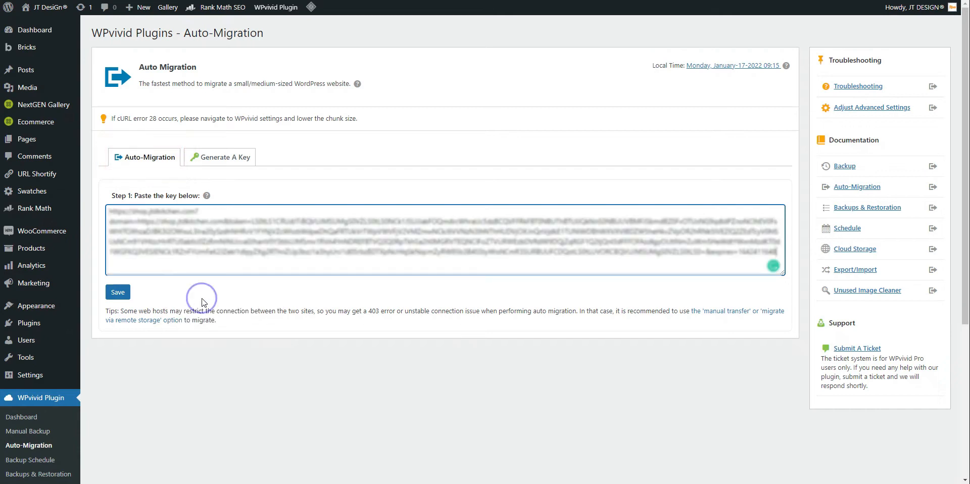
{"action": "left_click", "coordinate": [117, 292]}
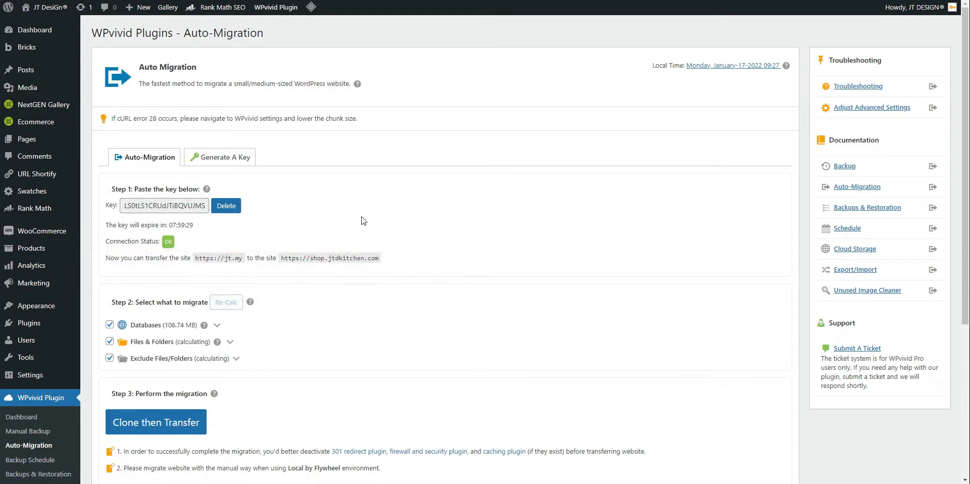
- Deactivate the LiteSpeed Cache plugin on the destination site
{"action": "scroll", "coordinate": [367, 223], "scroll_direction": "down", "scroll_amount": 3}
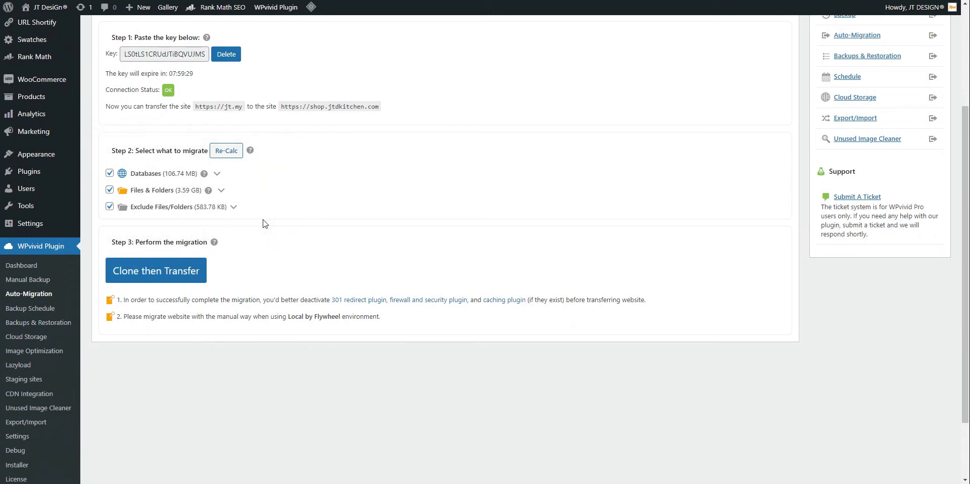
{"action": "scroll", "coordinate": [262, 224], "scroll_direction": "down", "scroll_amount": 2}
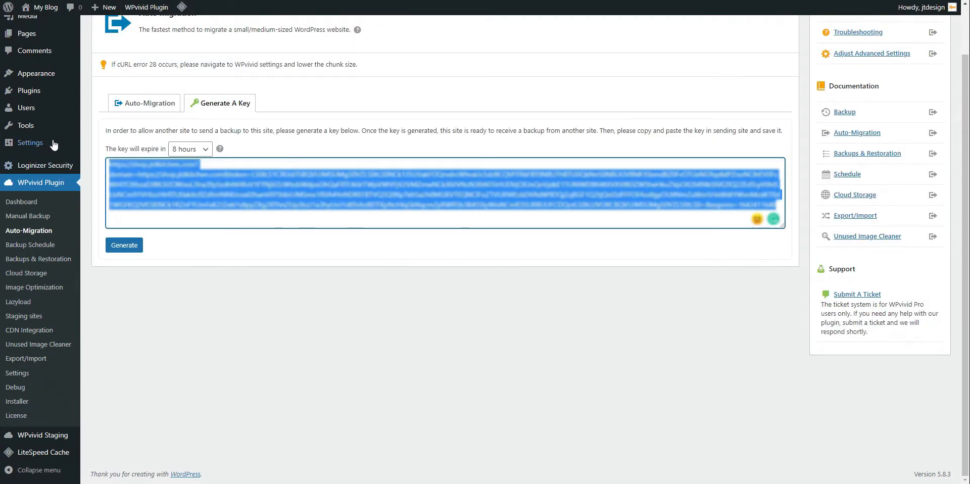
{"action": "left_click", "coordinate": [53, 91]}
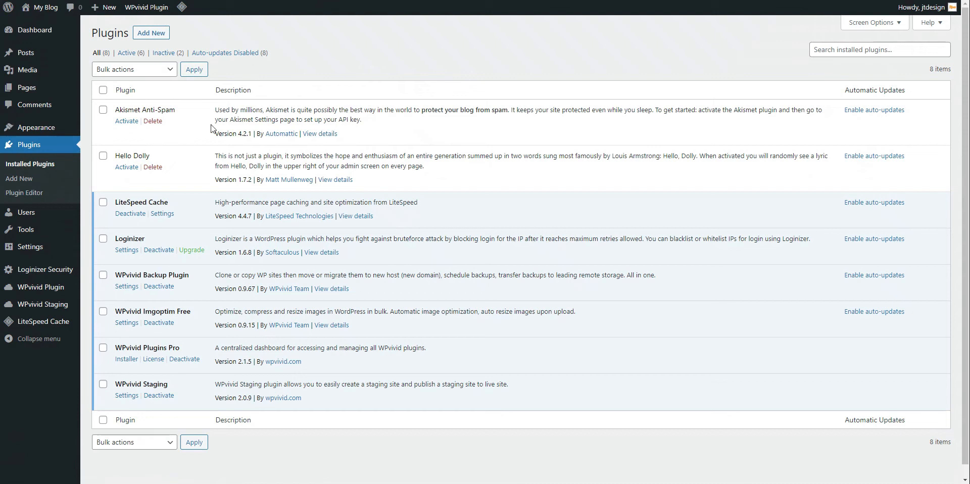
{"action": "left_click", "coordinate": [129, 213]}
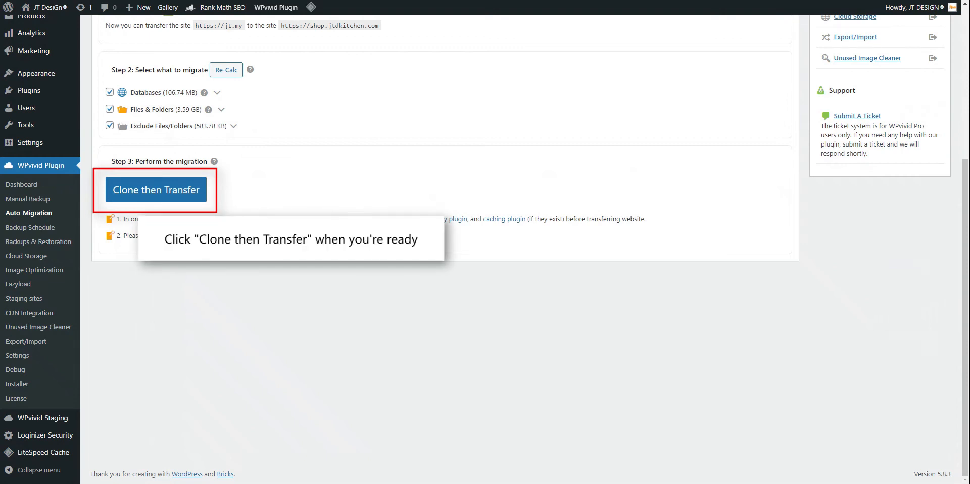
- Run Clone then Transfer on the source site with databases and files & folders included, and acknowledge the completion message
{"action": "left_click", "coordinate": [158, 193]}
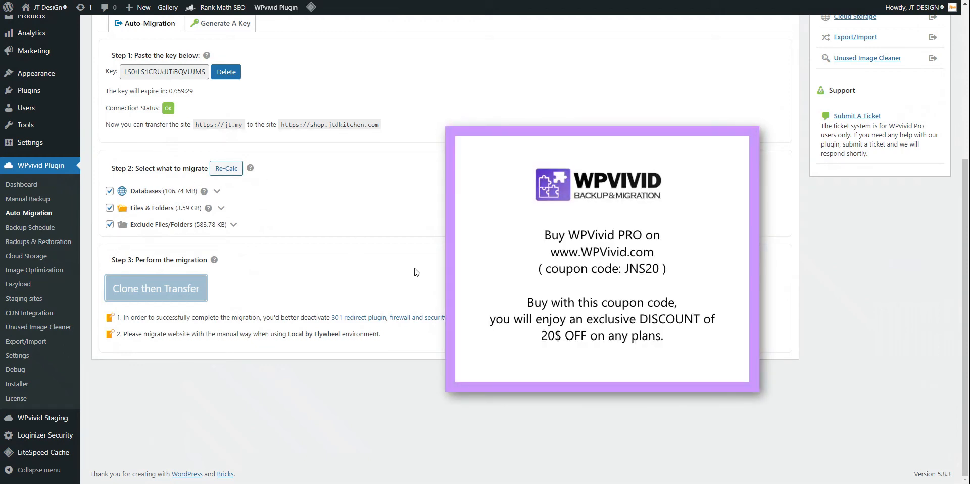
{"action": "scroll", "coordinate": [417, 273], "scroll_direction": "up", "scroll_amount": 5}
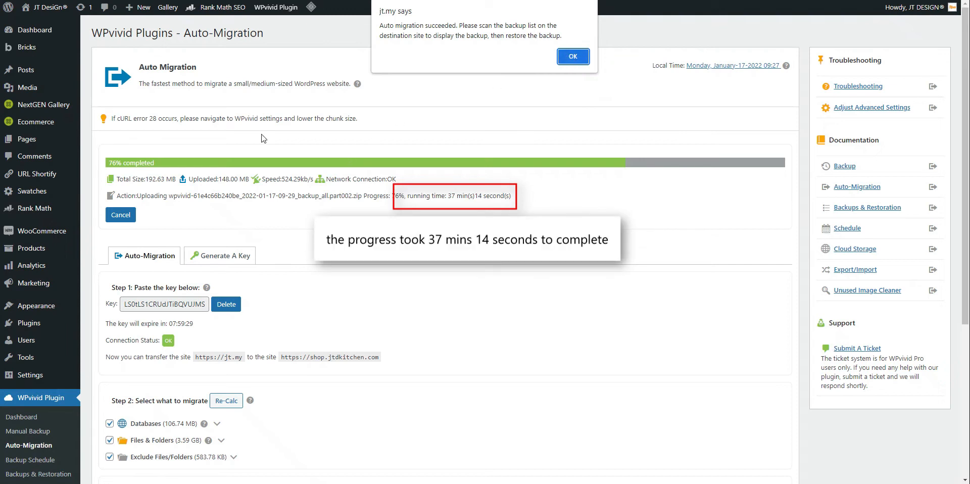
{"action": "left_click", "coordinate": [578, 58]}
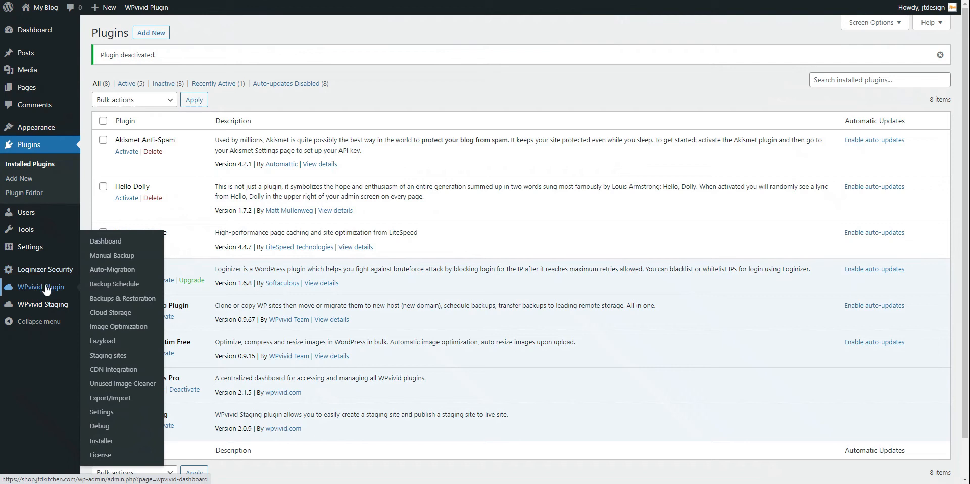
- Open the destination site's WPvivid Backups & Restoration page and inspect the content details of the received migration backup
{"action": "left_click", "coordinate": [121, 274]}
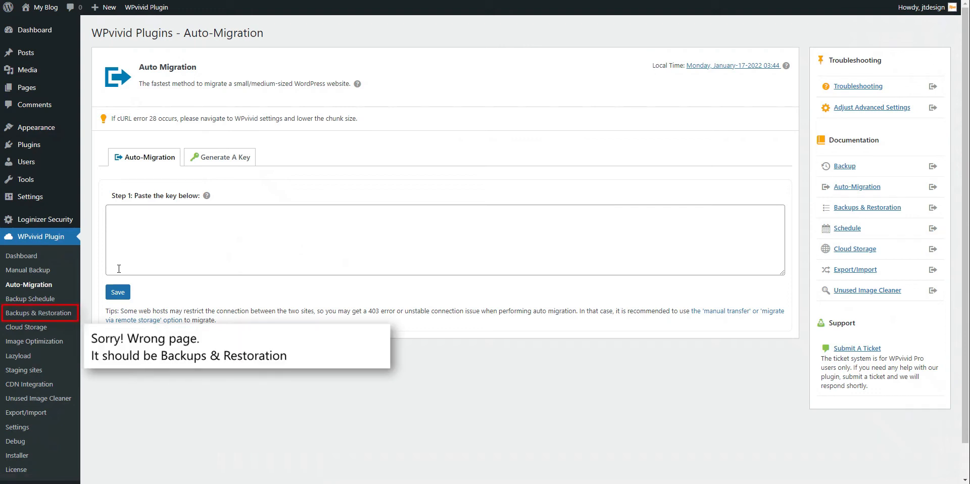
{"action": "left_click", "coordinate": [51, 314]}
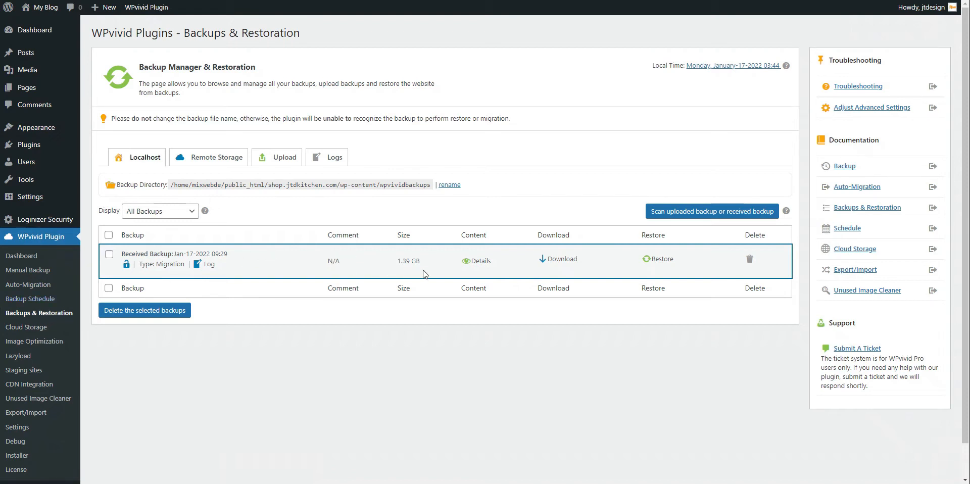
{"action": "left_click", "coordinate": [477, 262]}
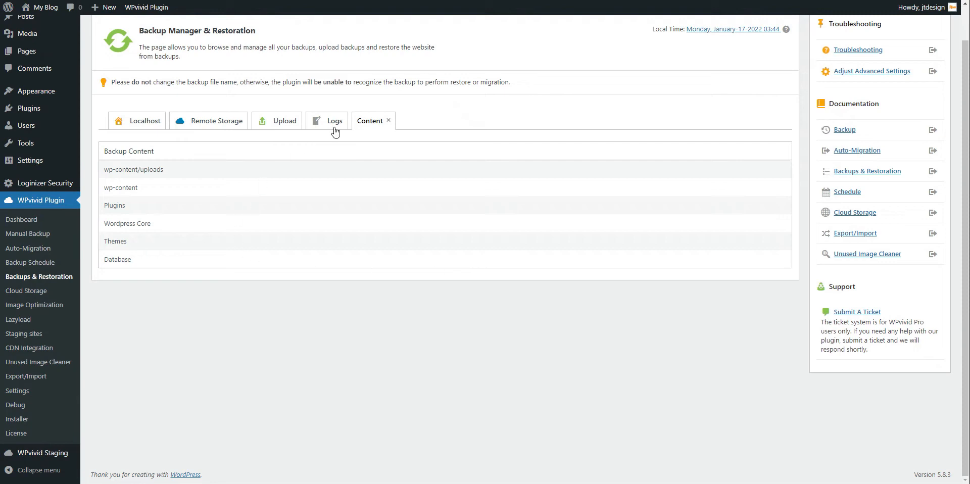
{"action": "left_click", "coordinate": [136, 125]}
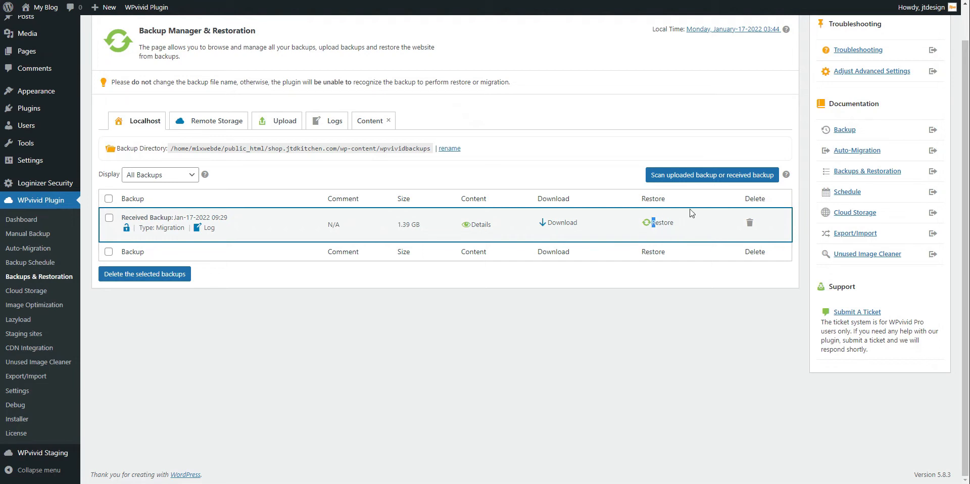
- Scan for uploaded or received backups and restore the received migration backup with all folders, files and the WordPress database included
{"action": "left_click", "coordinate": [703, 174]}
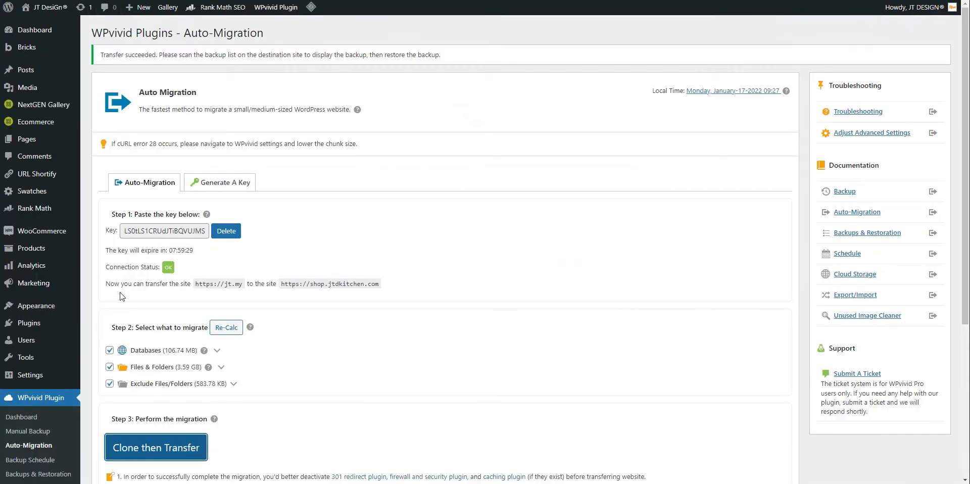
{"action": "scroll", "coordinate": [47, 429], "scroll_direction": "down", "scroll_amount": 2}
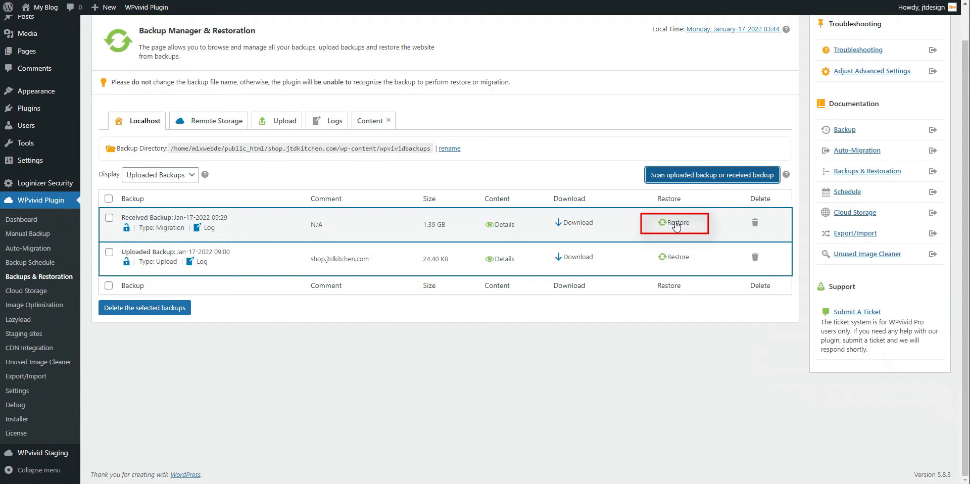
{"action": "left_click", "coordinate": [676, 224]}
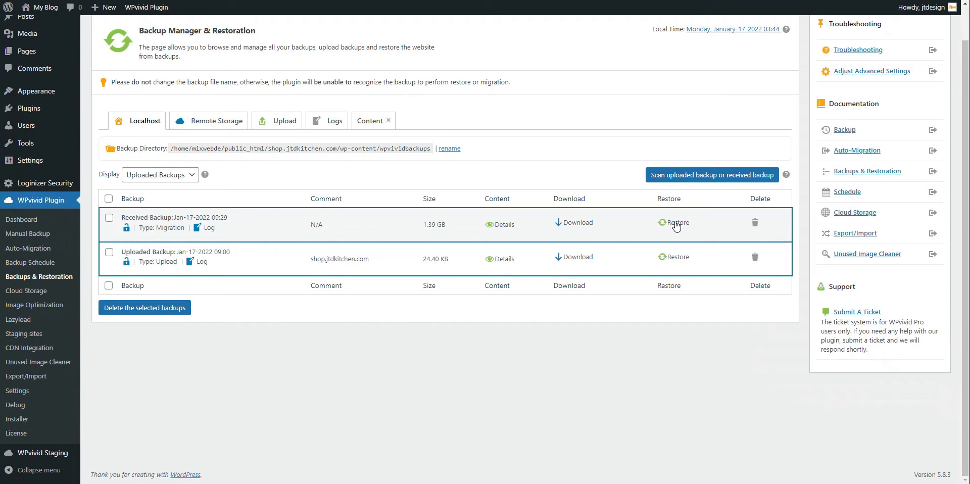
{"action": "left_click", "coordinate": [676, 224]}
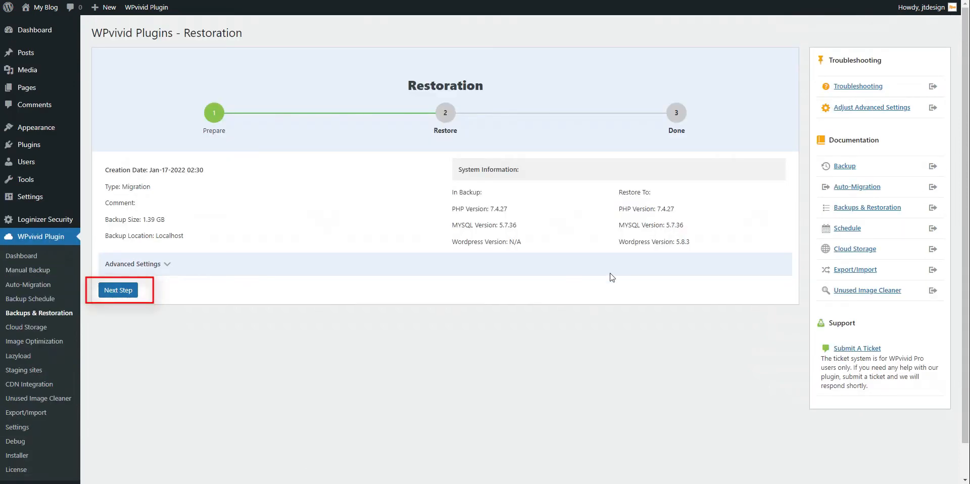
{"action": "left_click", "coordinate": [119, 295]}
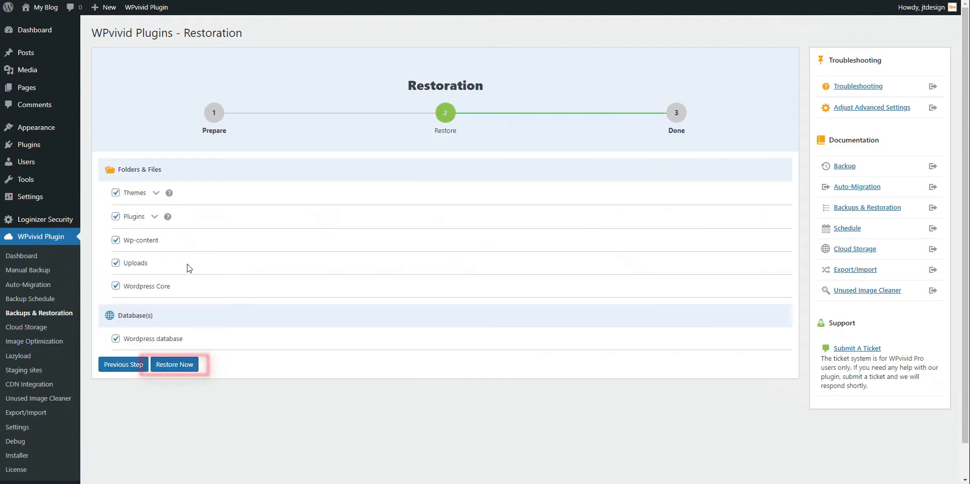
{"action": "left_click", "coordinate": [172, 367]}
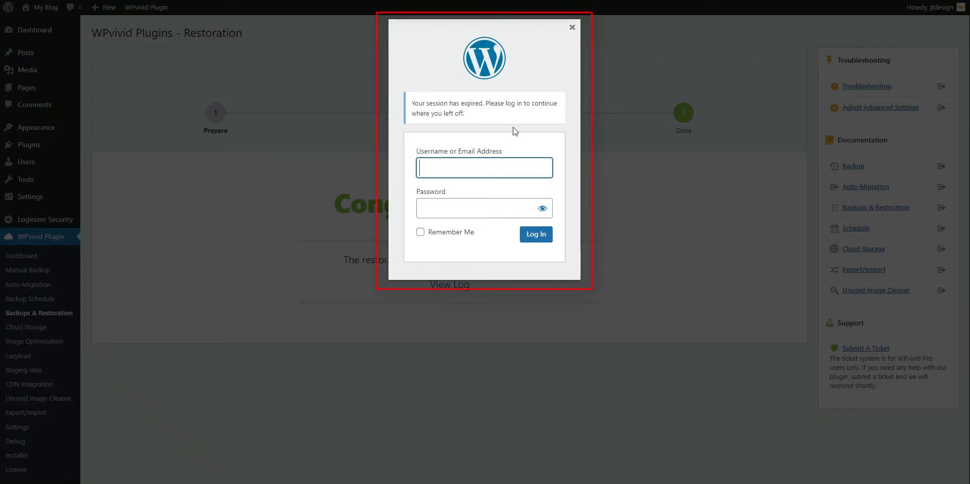
- Log back in to the destination site's expired session with the account username and password
{"action": "left_click", "coordinate": [461, 170]}
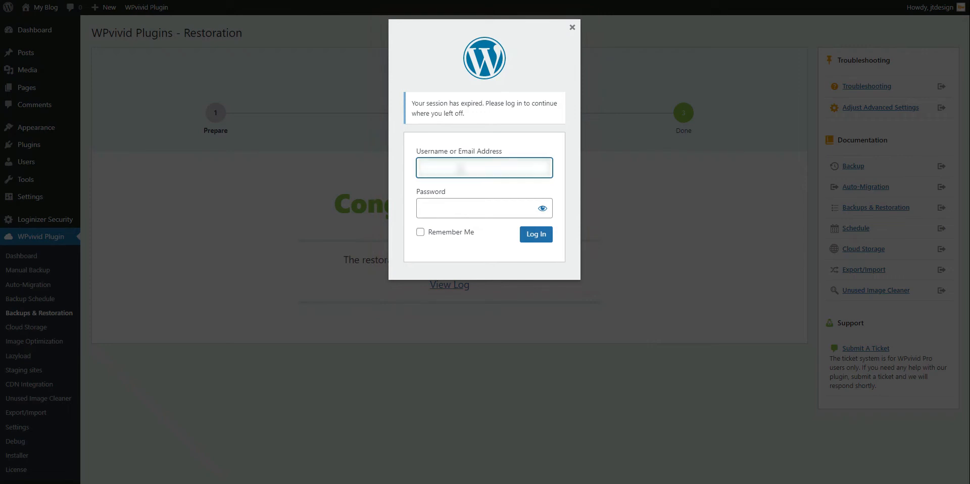
{"action": "type", "text": "jtdesign"}
{"action": "key", "text": "Tab"}
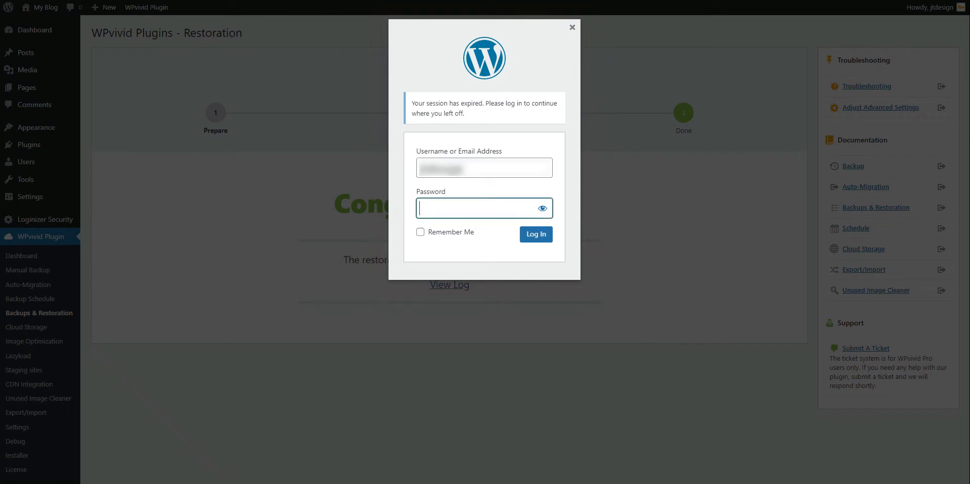
{"action": "type", "text": "•••••••••••"}
{"action": "key", "text": "BackSpace"}
{"action": "key", "text": "BackSpace"}
{"action": "key", "text": "BackSpace"}
{"action": "key", "text": "BackSpace"}
{"action": "key", "text": "BackSpace"}
{"action": "key", "text": "BackSpace"}
{"action": "key", "text": "BackSpace"}
{"action": "key", "text": "BackSpace"}
{"action": "key", "text": "BackSpace"}
{"action": "key", "text": "BackSpace"}
{"action": "type", "text": "•••••••••••••"}
{"action": "key", "text": "Return"}
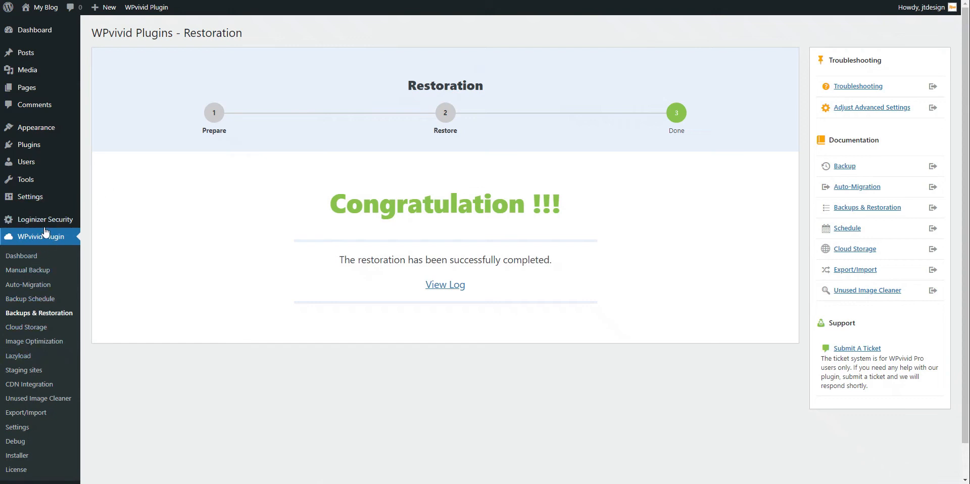
- Open the destination site's Permalink Settings and resave them with the existing custom structure
{"action": "mouse_move", "coordinate": [35, 197]}
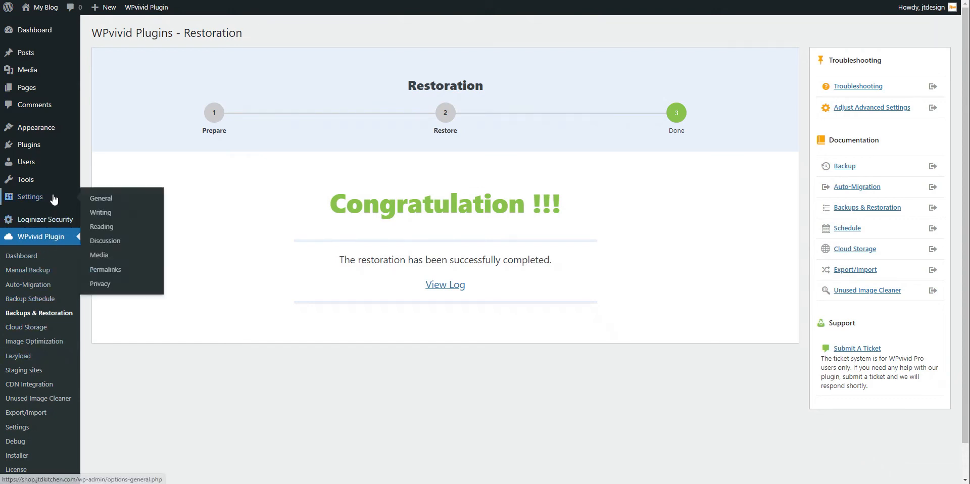
{"action": "left_click", "coordinate": [115, 276]}
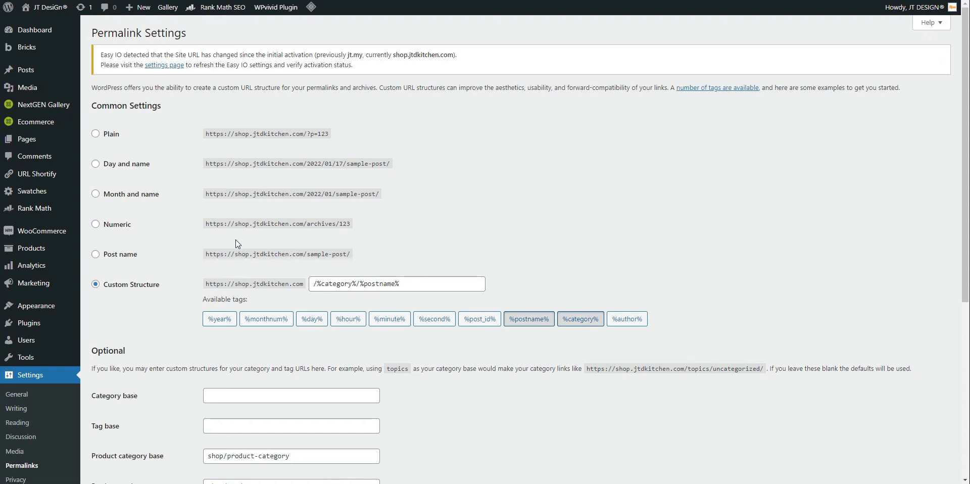
{"action": "scroll", "coordinate": [414, 234], "scroll_direction": "down", "scroll_amount": 4}
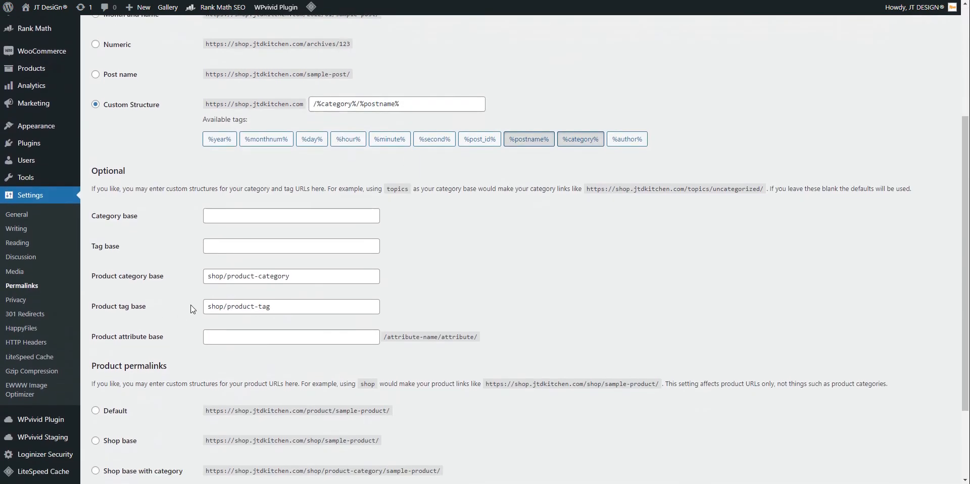
{"action": "scroll", "coordinate": [190, 305], "scroll_direction": "down", "scroll_amount": 3}
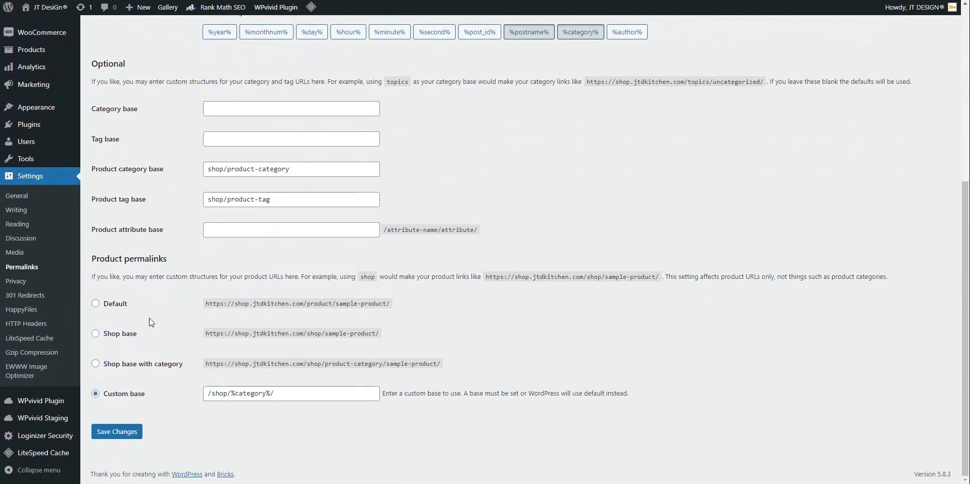
{"action": "left_click", "coordinate": [111, 438]}
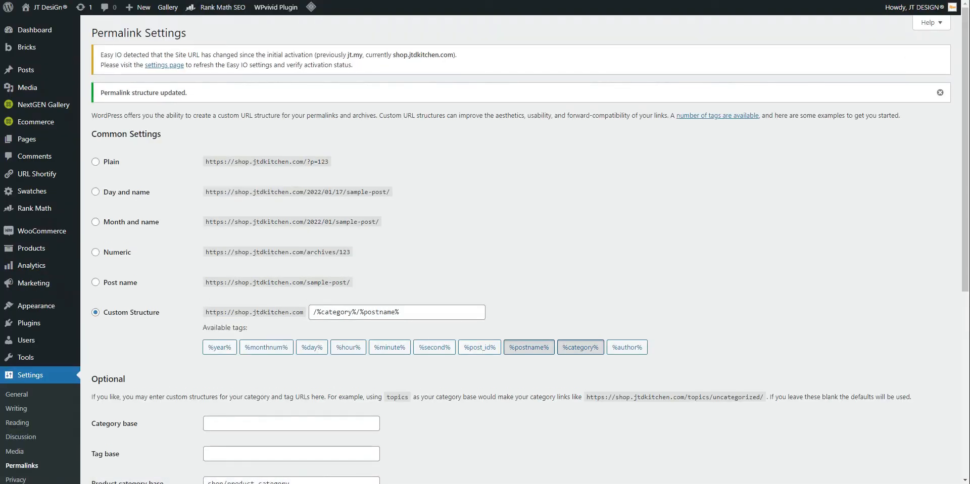
{"action": "right_click", "coordinate": [94, 1]}
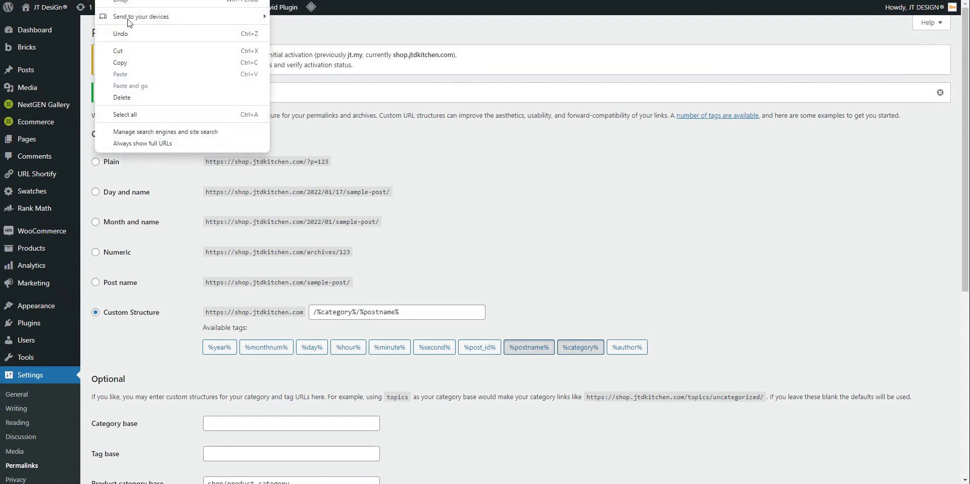
{"action": "left_click", "coordinate": [124, 59]}
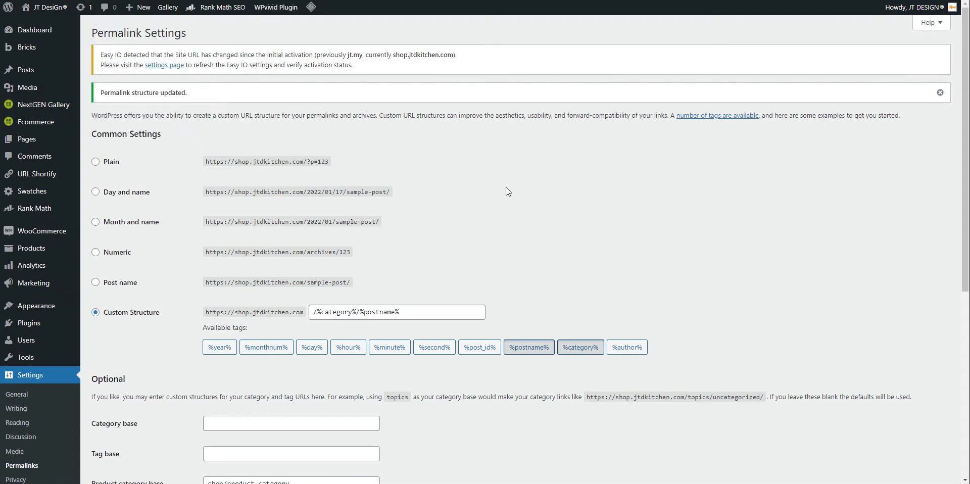
{"action": "left_click_drag", "start_coordinate": [238, 192], "coordinate": [304, 192]}
{"action": "left_click", "coordinate": [303, 190]}
{"action": "mouse_move", "coordinate": [217, 483]}
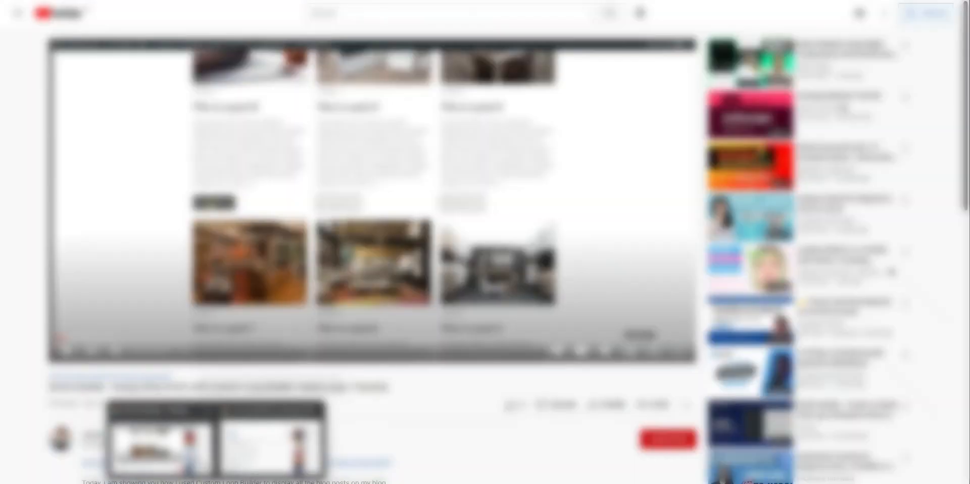
{"action": "left_click", "coordinate": [270, 445]}
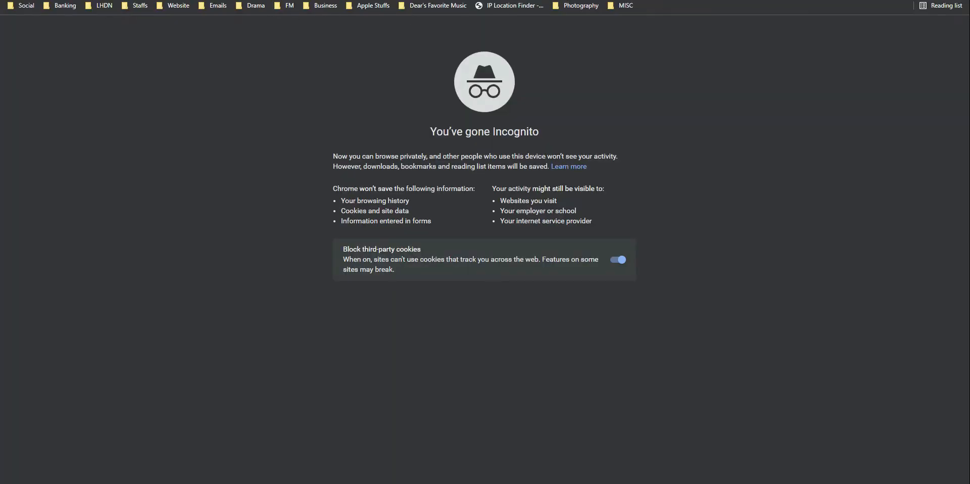
{"action": "right_click", "coordinate": [244, 0]}
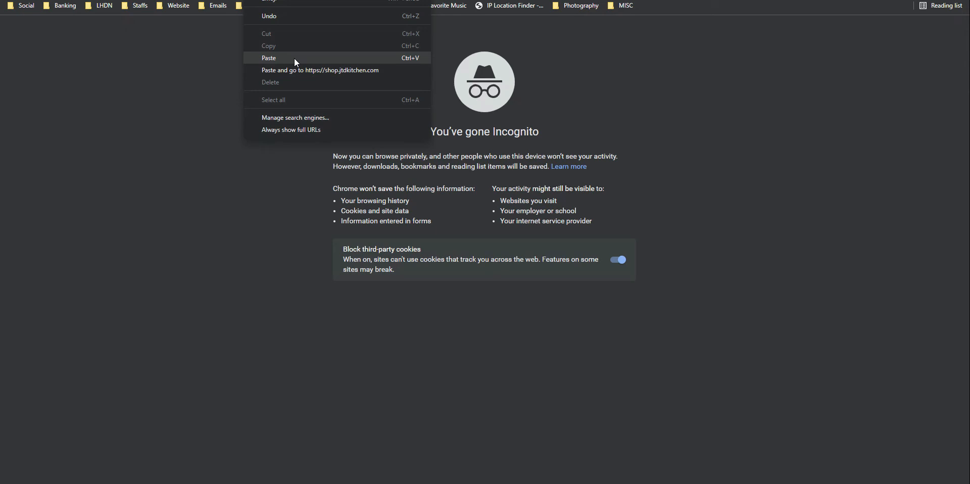
{"action": "left_click", "coordinate": [293, 71]}
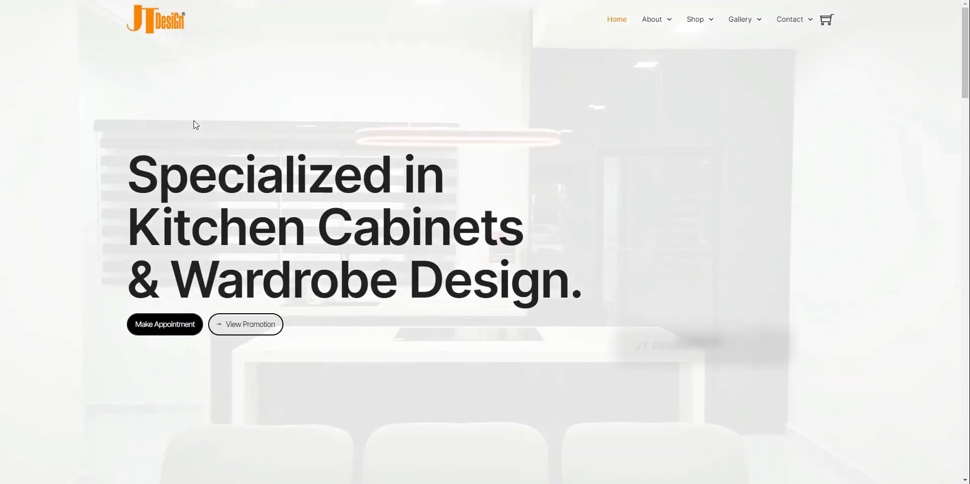
- Check the migrated site's Reliable Brands page from its header down to the footer
{"action": "mouse_move", "coordinate": [666, 22]}
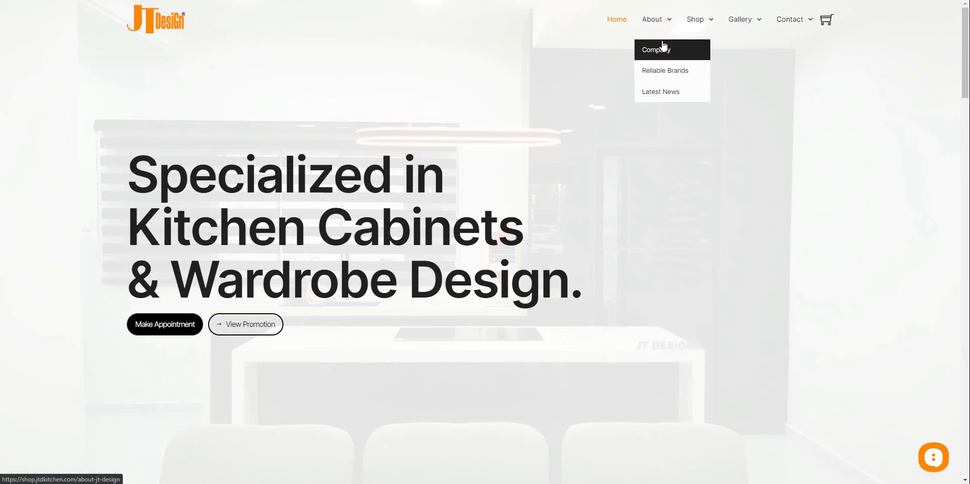
{"action": "left_click", "coordinate": [663, 74]}
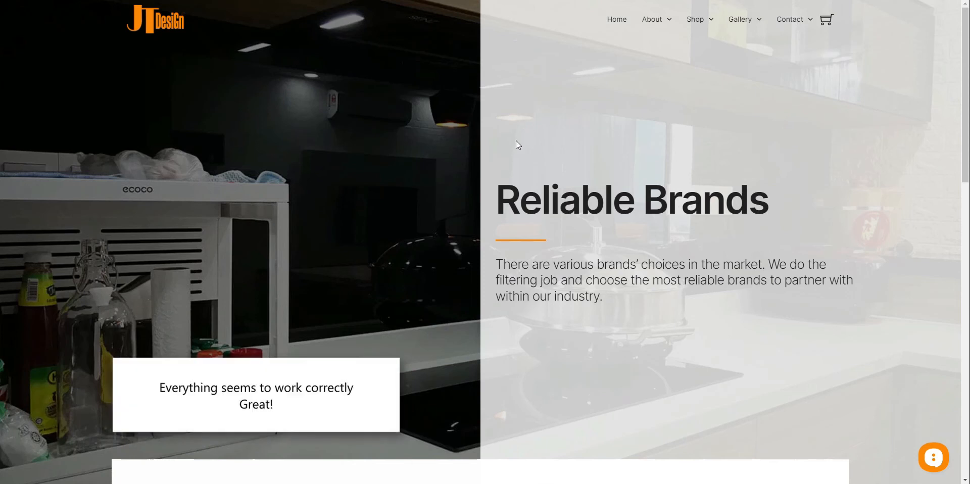
{"action": "scroll", "coordinate": [483, 222], "scroll_direction": "down", "scroll_amount": 4}
{"action": "scroll", "coordinate": [651, 228], "scroll_direction": "down", "scroll_amount": 4}
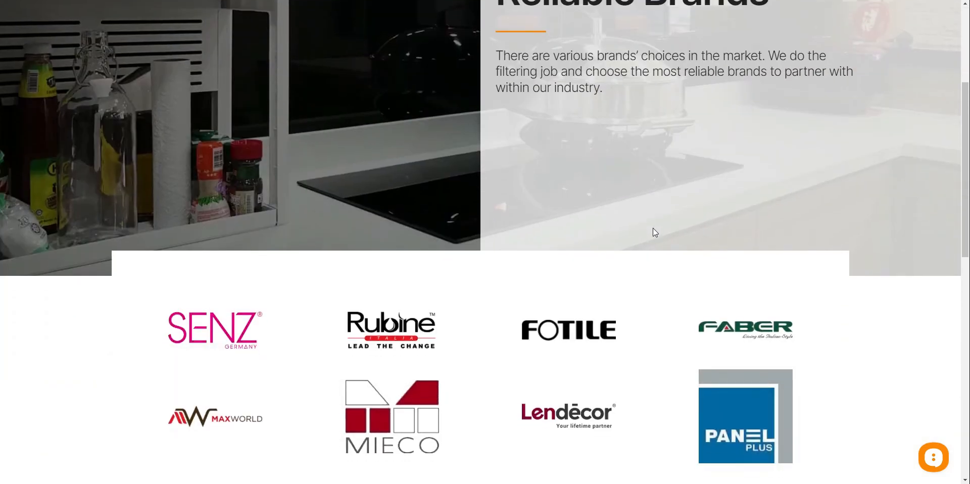
{"action": "scroll", "coordinate": [852, 235], "scroll_direction": "down", "scroll_amount": 8}
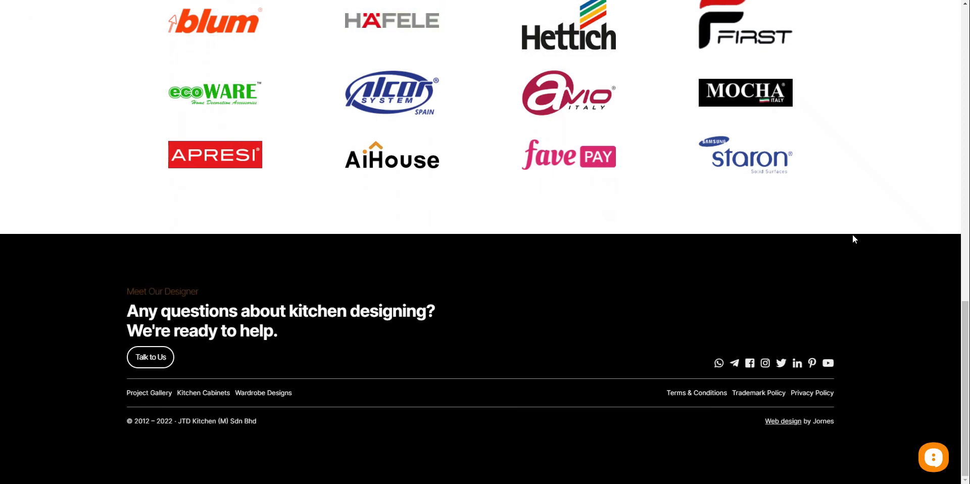
{"action": "scroll", "coordinate": [852, 235], "scroll_direction": "up", "scroll_amount": 7}
{"action": "scroll", "coordinate": [852, 236], "scroll_direction": "up", "scroll_amount": 9}
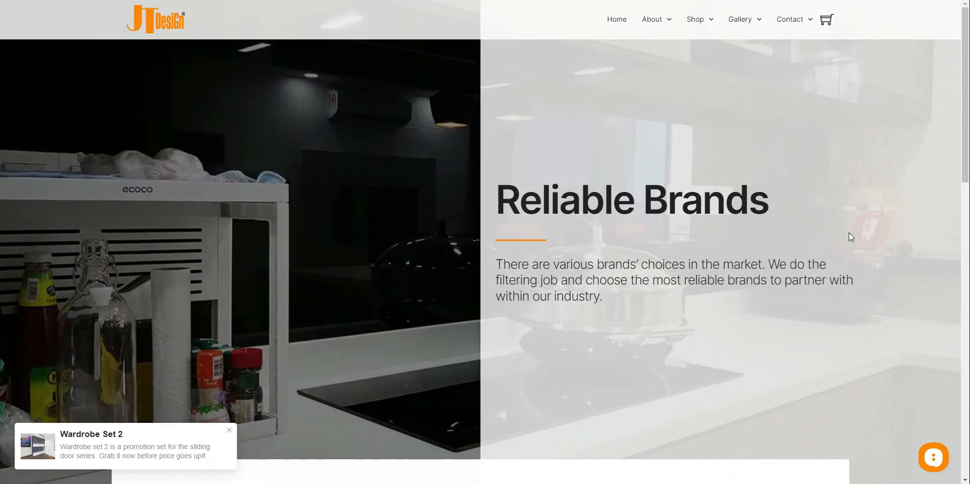
- Check the migrated site's Project Gallery page, including the Kitchen Cabinets and Wardrobe Designs sections
{"action": "mouse_move", "coordinate": [702, 33]}
{"action": "mouse_move", "coordinate": [738, 27]}
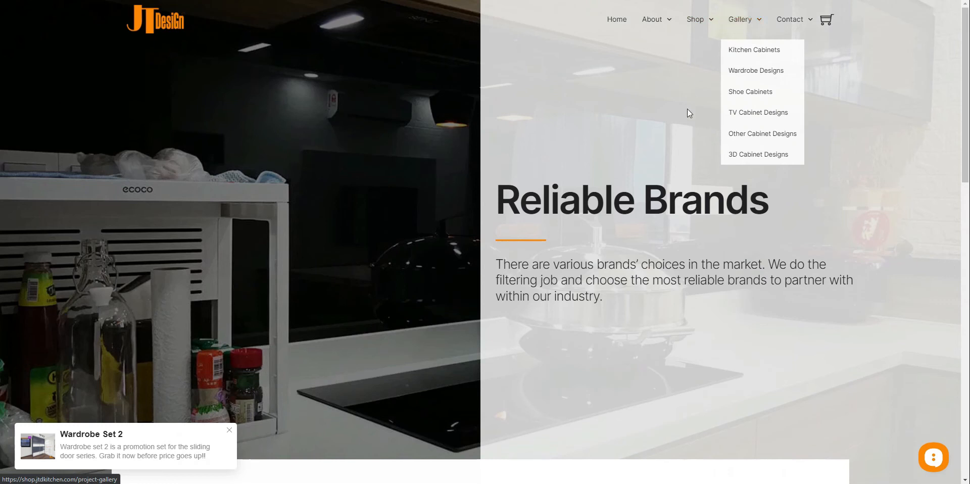
{"action": "left_click", "coordinate": [639, 129]}
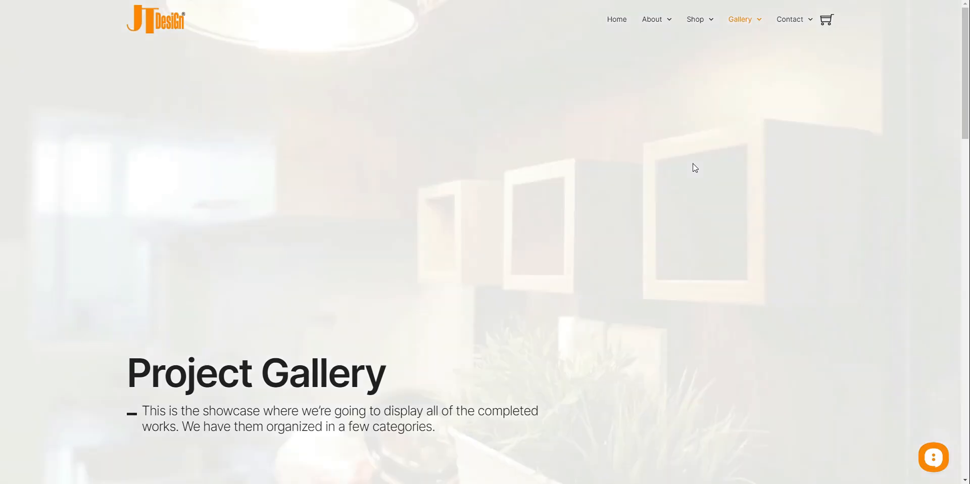
{"action": "scroll", "coordinate": [693, 164], "scroll_direction": "down", "scroll_amount": 5}
{"action": "scroll", "coordinate": [692, 163], "scroll_direction": "down", "scroll_amount": 3}
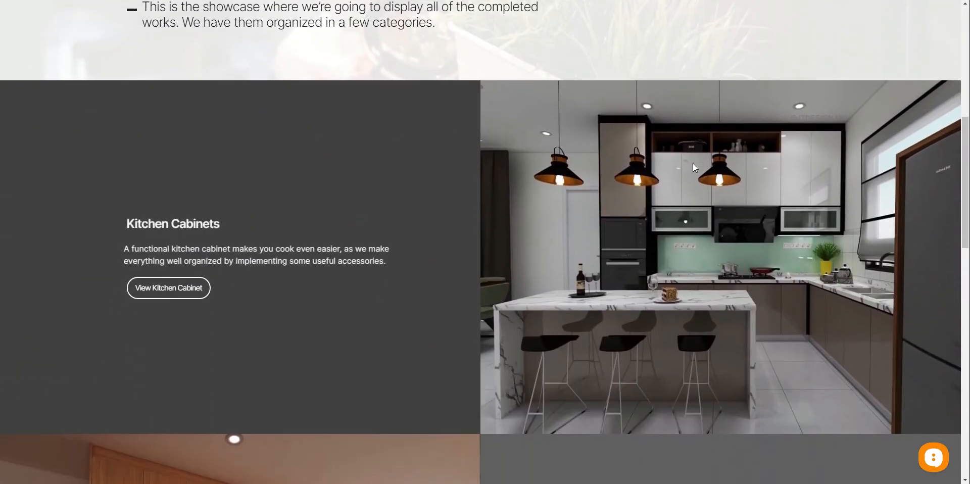
{"action": "scroll", "coordinate": [693, 163], "scroll_direction": "down", "scroll_amount": 7}
{"action": "scroll", "coordinate": [694, 162], "scroll_direction": "down", "scroll_amount": 10}
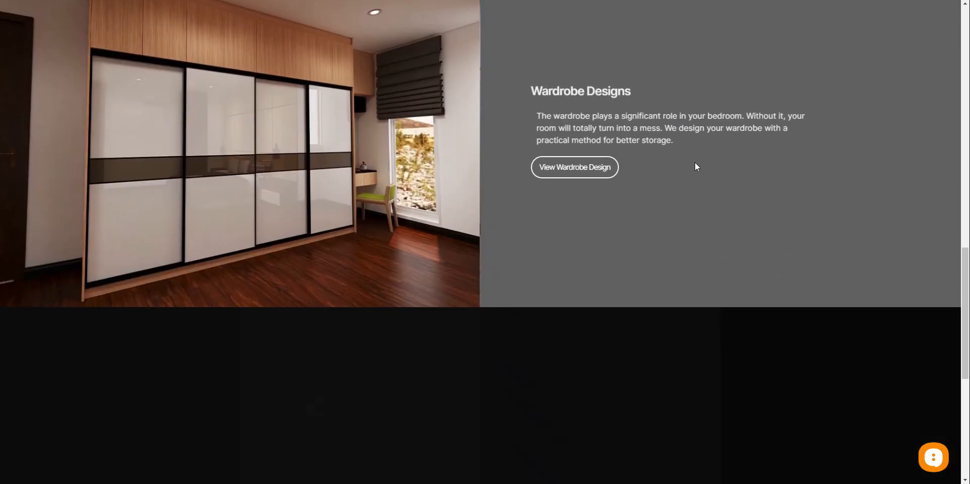
{"action": "scroll", "coordinate": [695, 163], "scroll_direction": "down", "scroll_amount": 2}
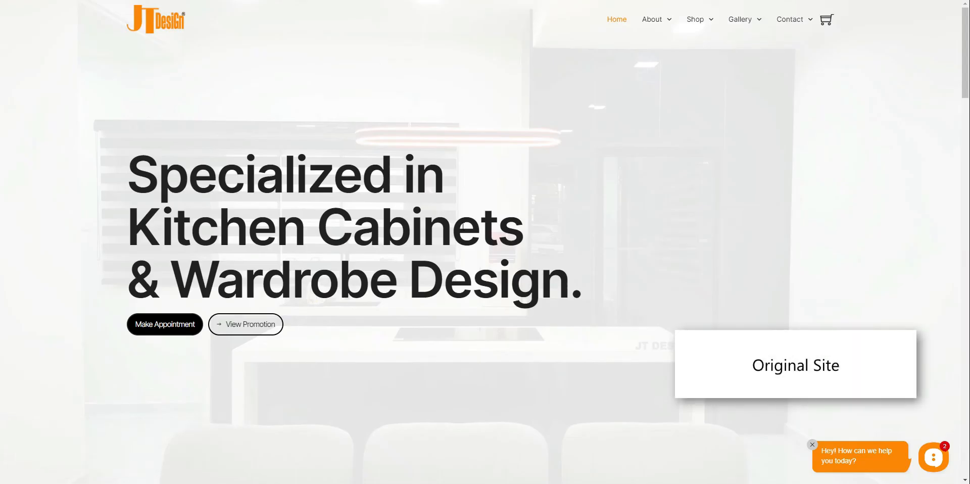
- Check the original site's navigation submenus and its Project Gallery page down to the footer, including the Kitchen Cabinets and Wardrobe Designs sections
{"action": "mouse_move", "coordinate": [701, 14]}
{"action": "mouse_move", "coordinate": [644, 20]}
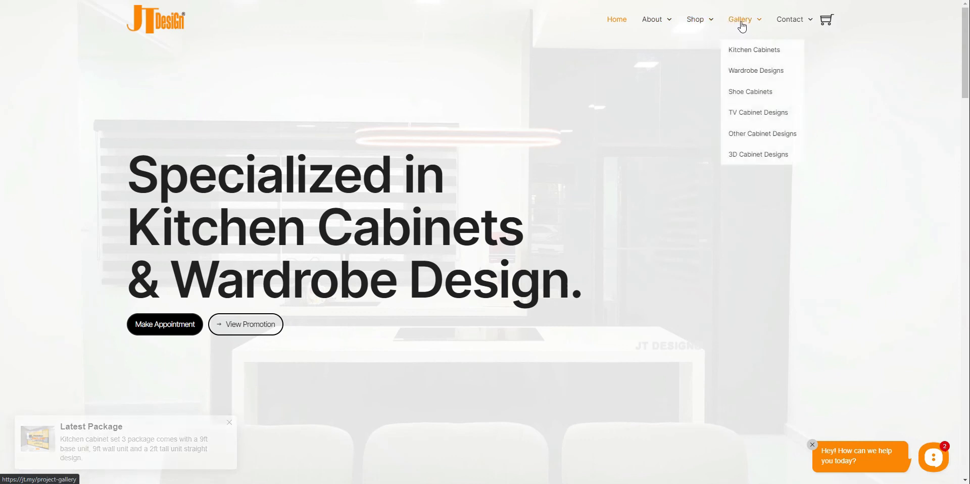
{"action": "mouse_move", "coordinate": [714, 28]}
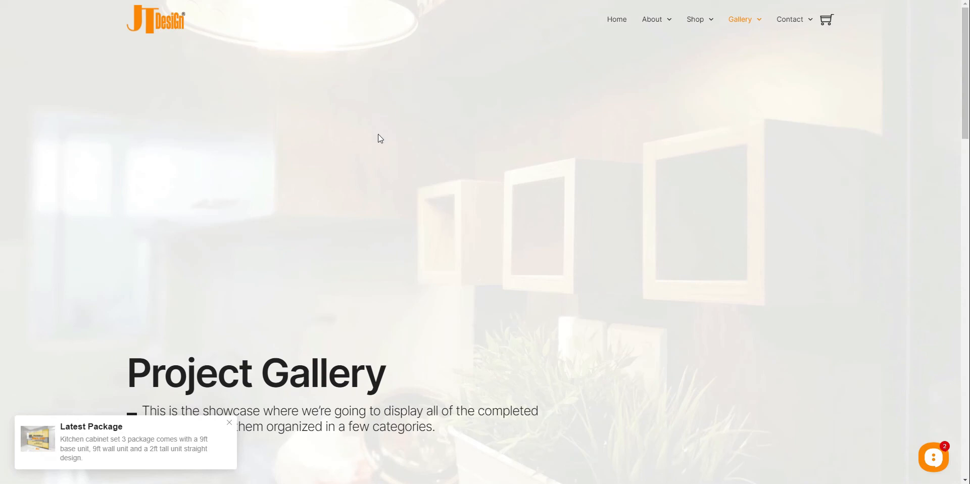
{"action": "key", "text": "End"}
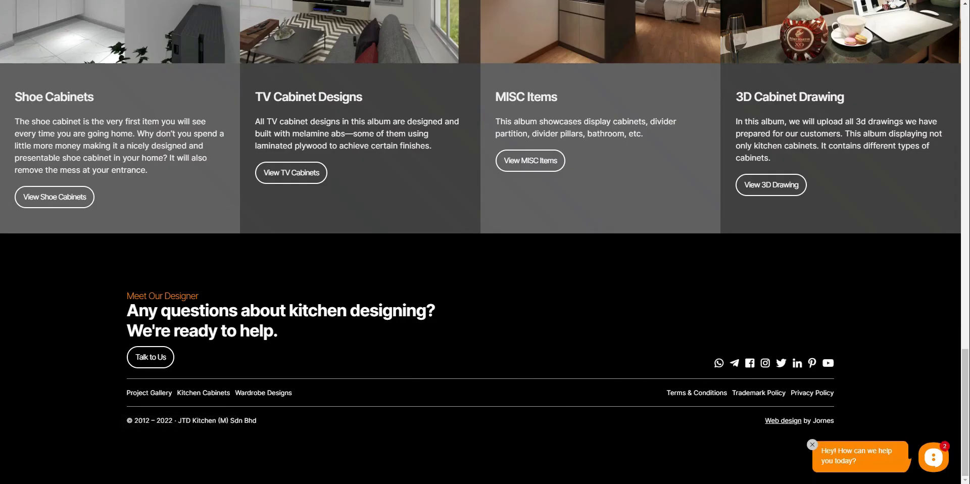
{"action": "key", "text": "Home"}
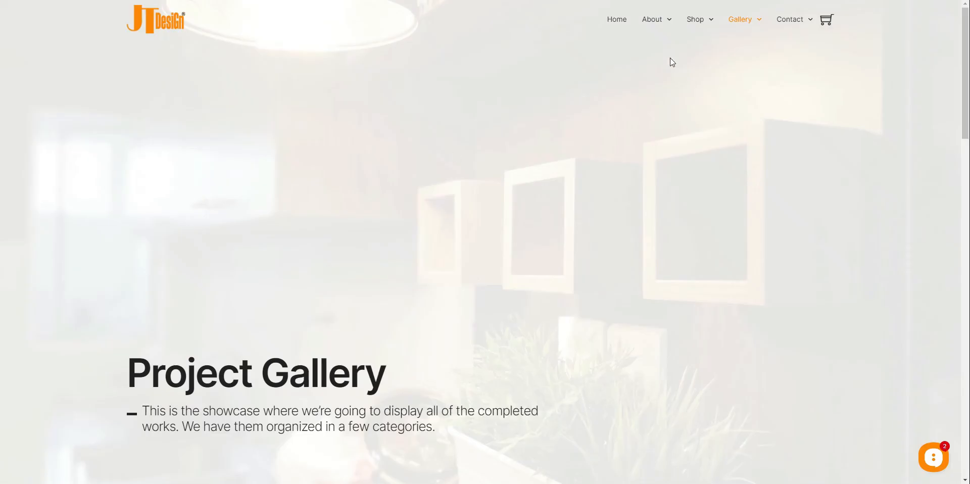
{"action": "scroll", "coordinate": [558, 258], "scroll_direction": "down", "scroll_amount": 5}
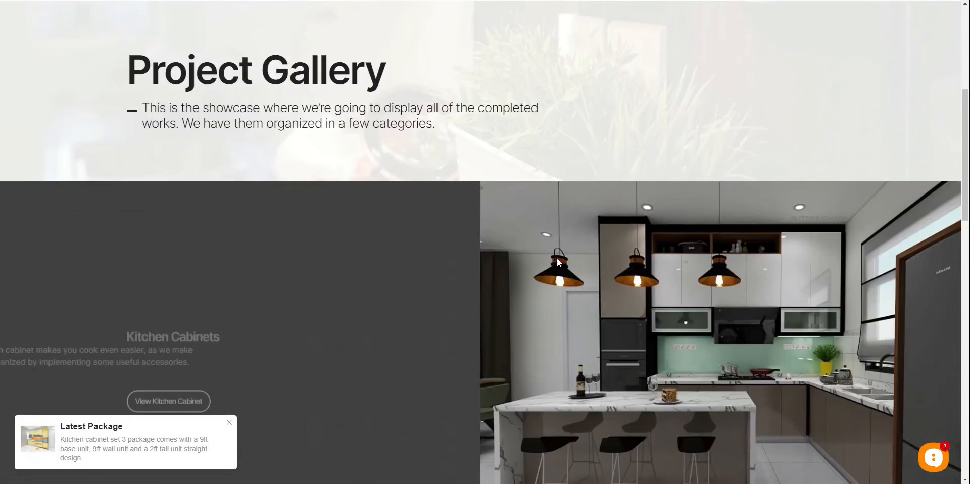
{"action": "scroll", "coordinate": [556, 259], "scroll_direction": "down", "scroll_amount": 4}
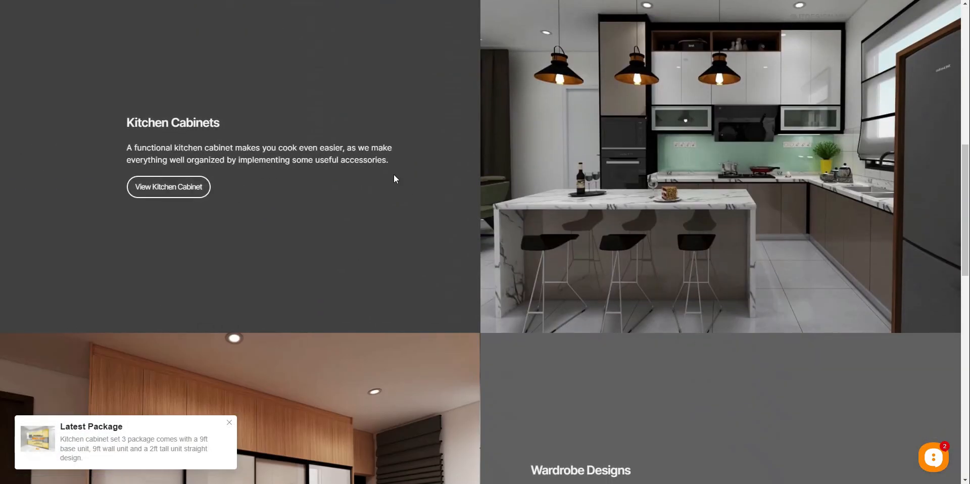
{"action": "scroll", "coordinate": [439, 166], "scroll_direction": "down", "scroll_amount": 2}
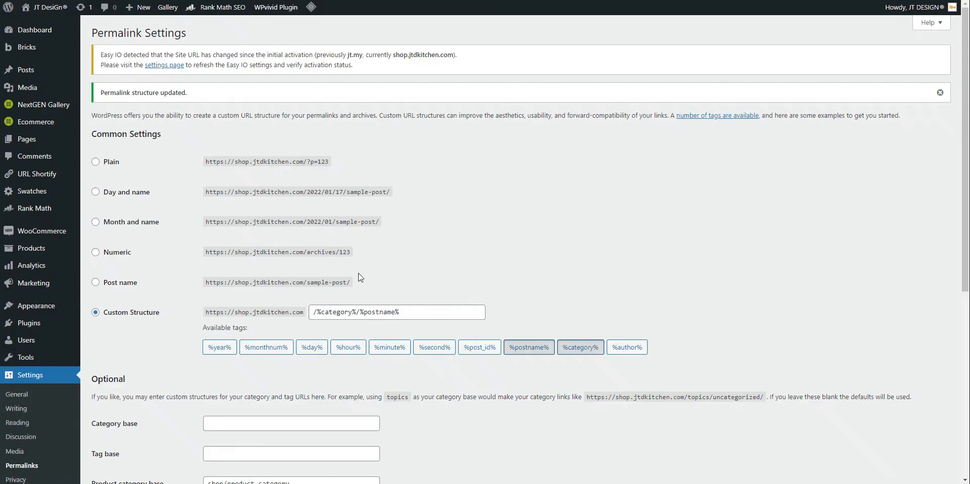
- Open the destination site's Dashboard from the Permalink Settings page and examine the Easy IO notice about the changed site URL
{"action": "scroll", "coordinate": [472, 160], "scroll_direction": "down", "scroll_amount": 6}
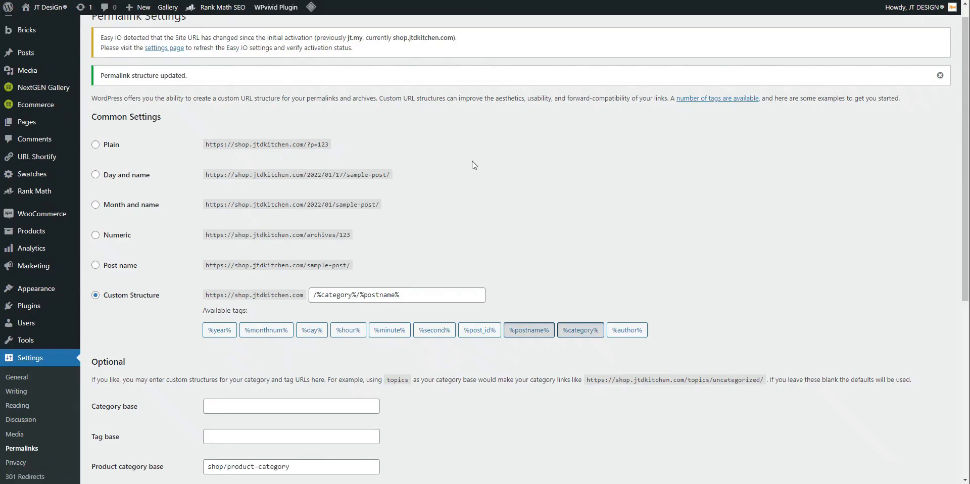
{"action": "scroll", "coordinate": [470, 166], "scroll_direction": "up", "scroll_amount": 6}
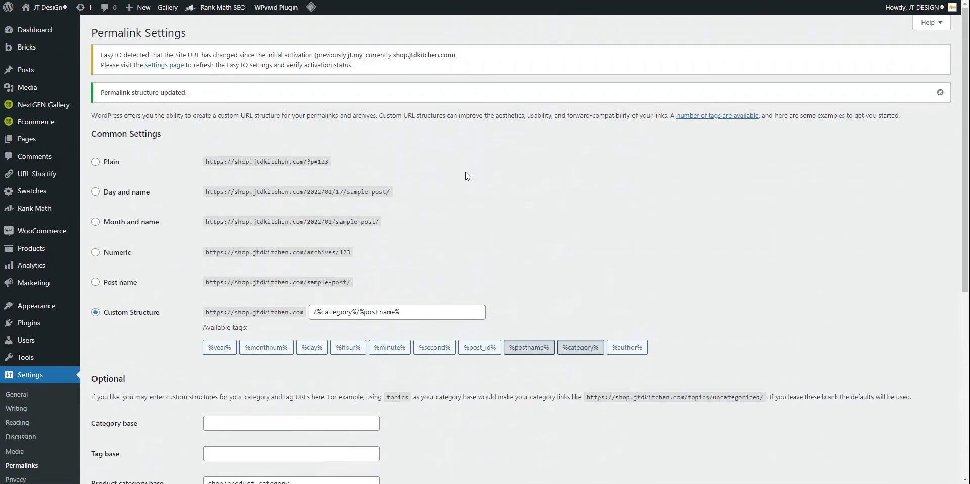
{"action": "left_click", "coordinate": [35, 32]}
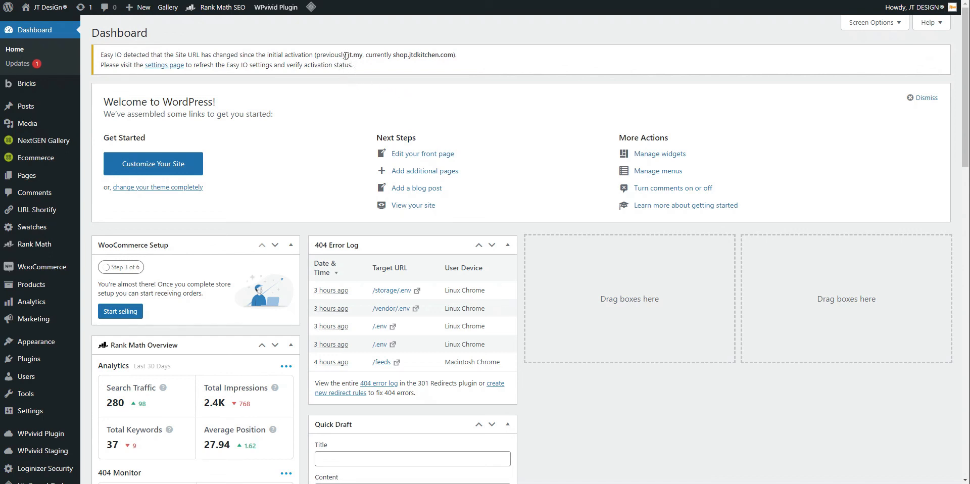
{"action": "left_click_drag", "start_coordinate": [326, 54], "coordinate": [464, 54]}
{"action": "left_click", "coordinate": [383, 53]}
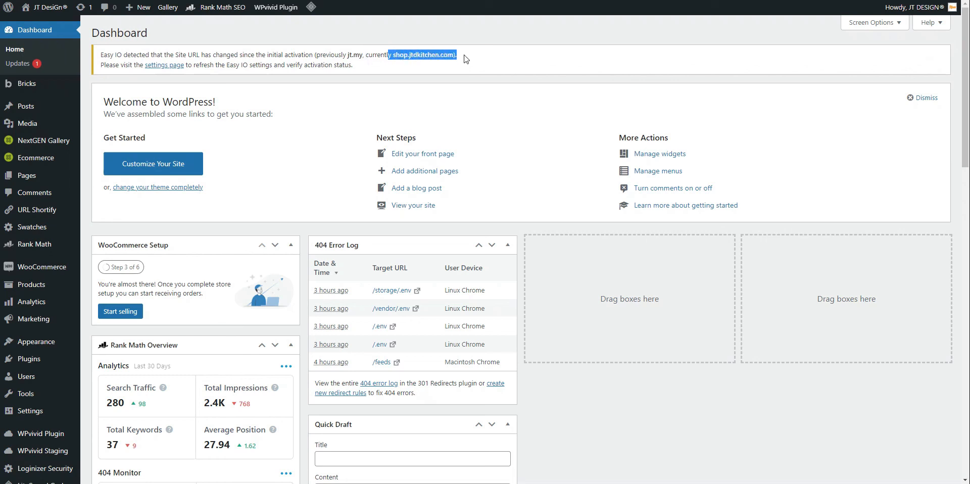
{"action": "left_click", "coordinate": [464, 54]}
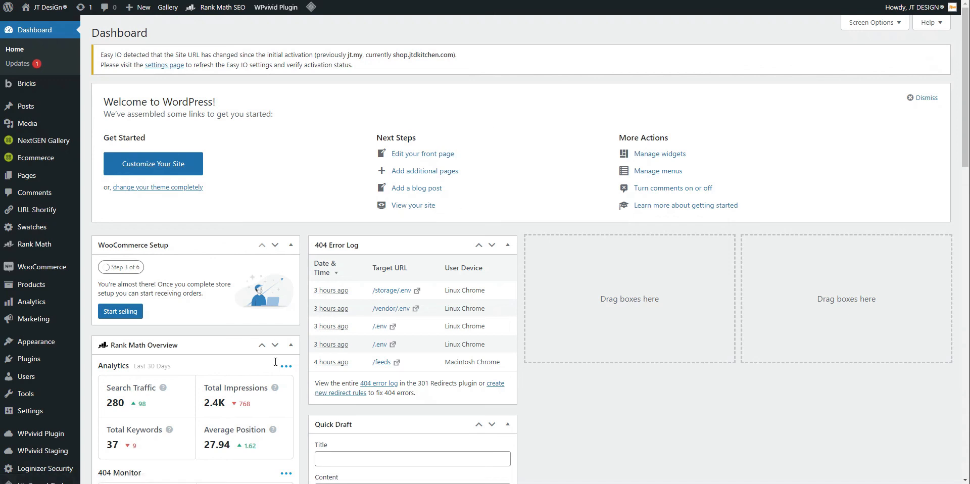
- Switch back to the browser window showing the Project Gallery page
{"action": "mouse_move", "coordinate": [216, 483]}
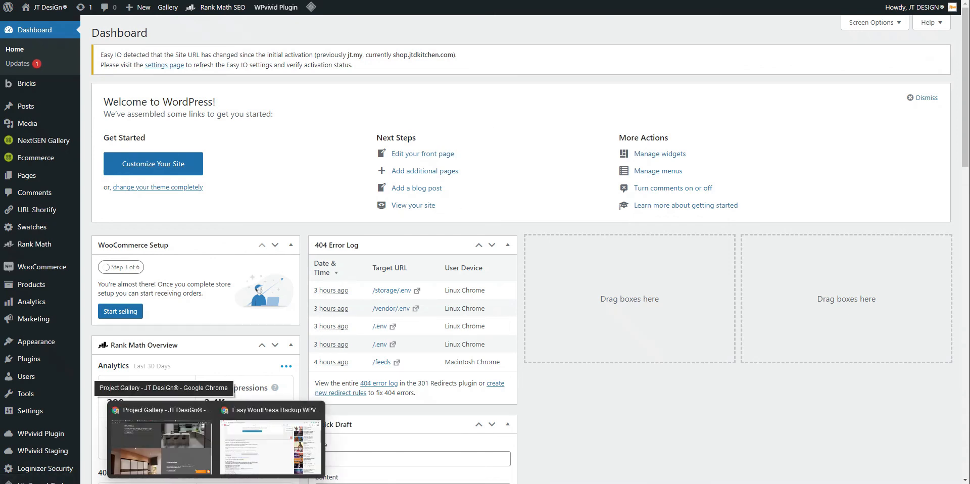
{"action": "left_click", "coordinate": [192, 453]}
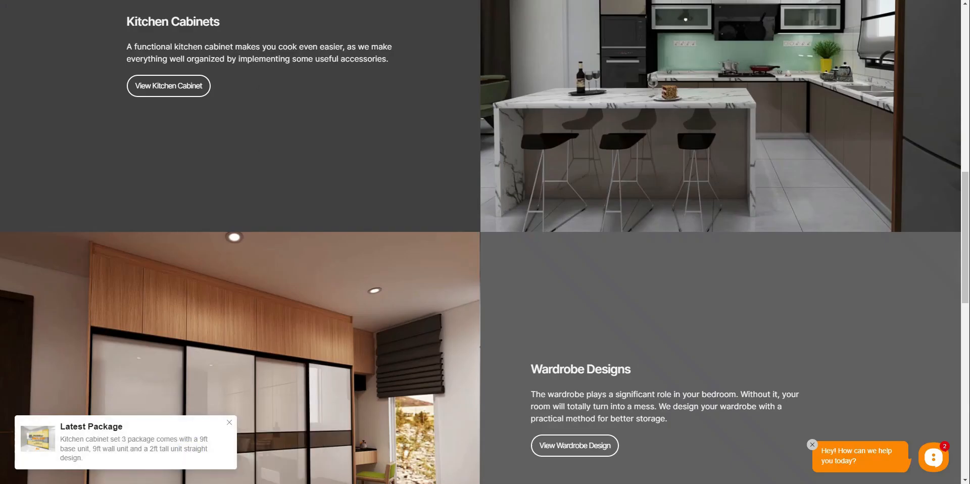